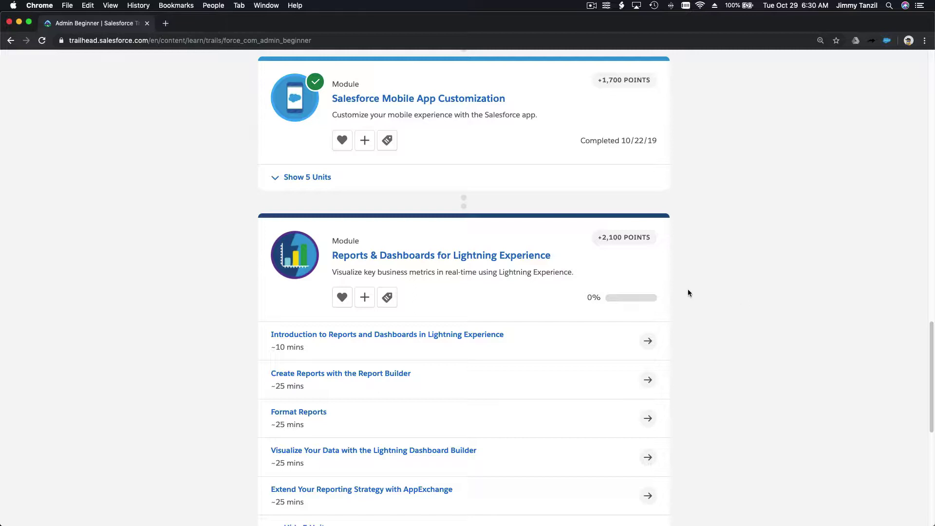
scroll(688, 293, "up", 10)
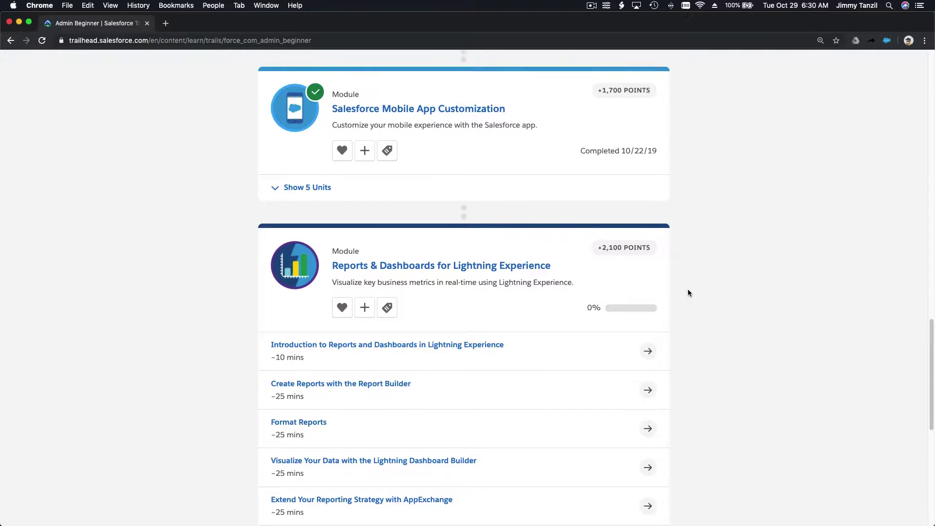
scroll(688, 290, "up", 3)
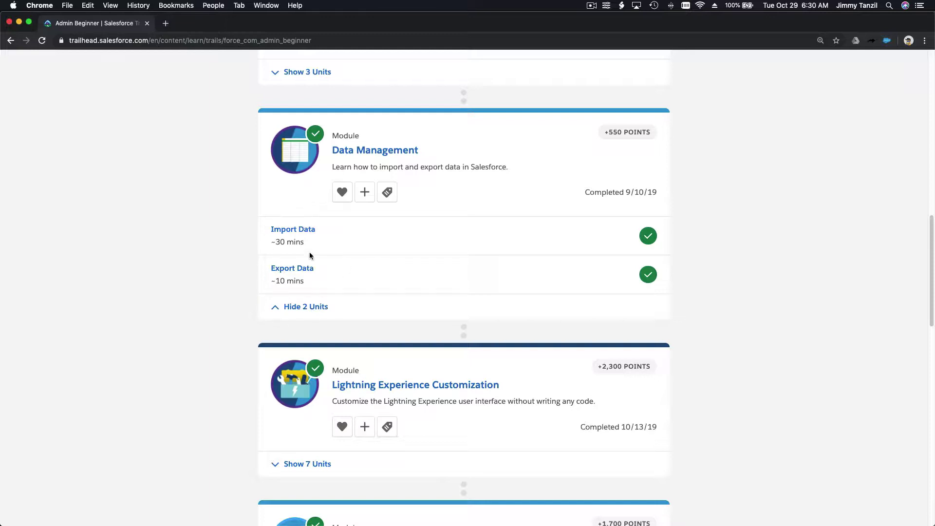
scroll(409, 253, "down", 2)
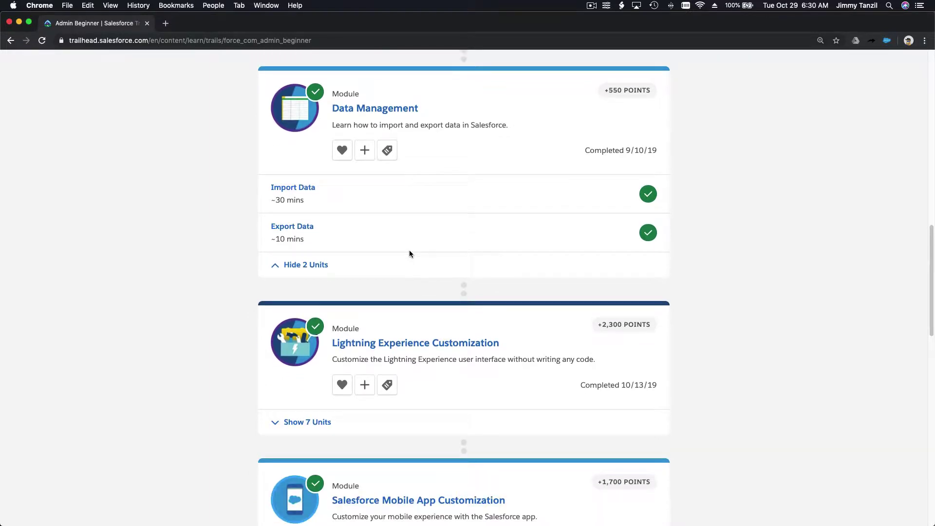
Open Data Loader and start an insert with an OAuth login to the Production environment
key("super+space")
type("data")
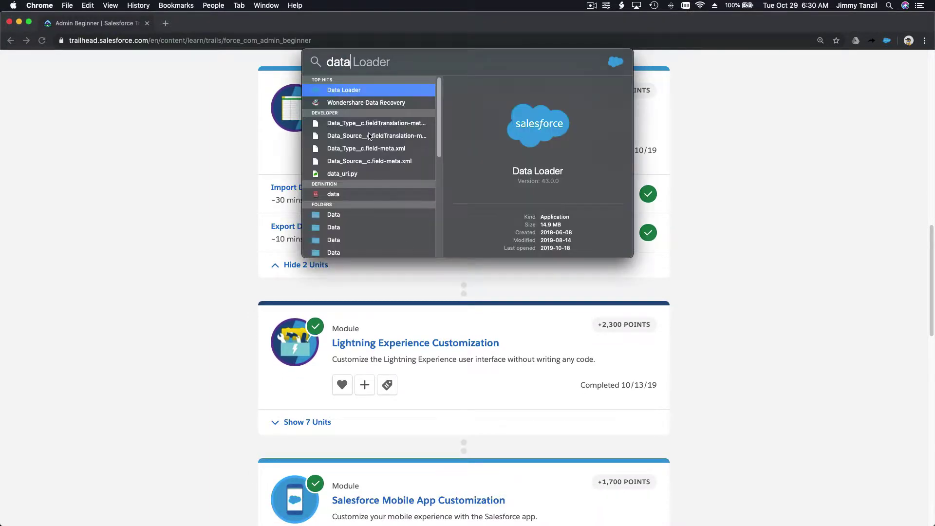
left_click(354, 87)
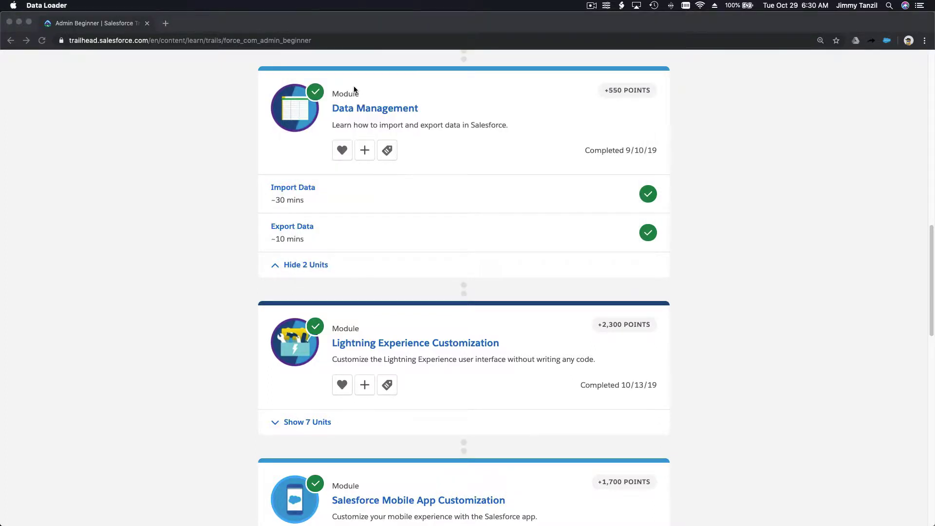
left_click_drag(298, 24, 501, 142)
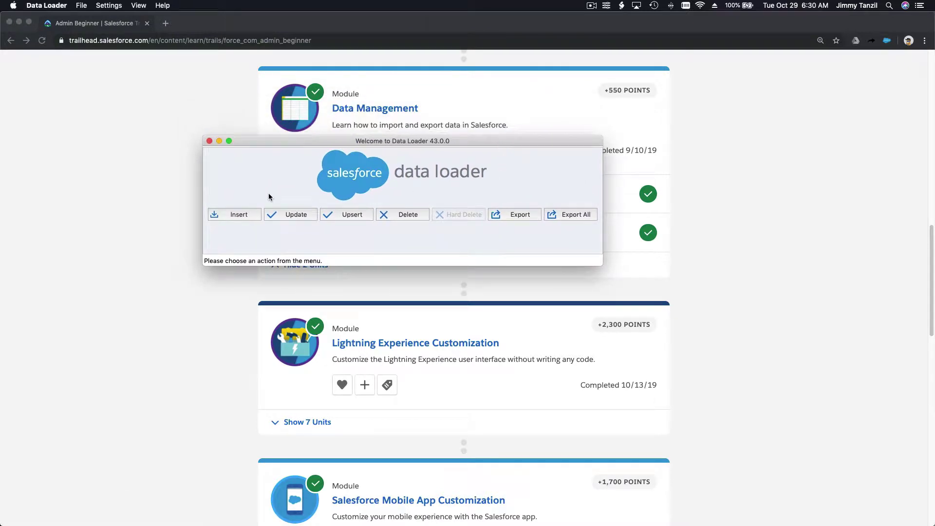
left_click(239, 214)
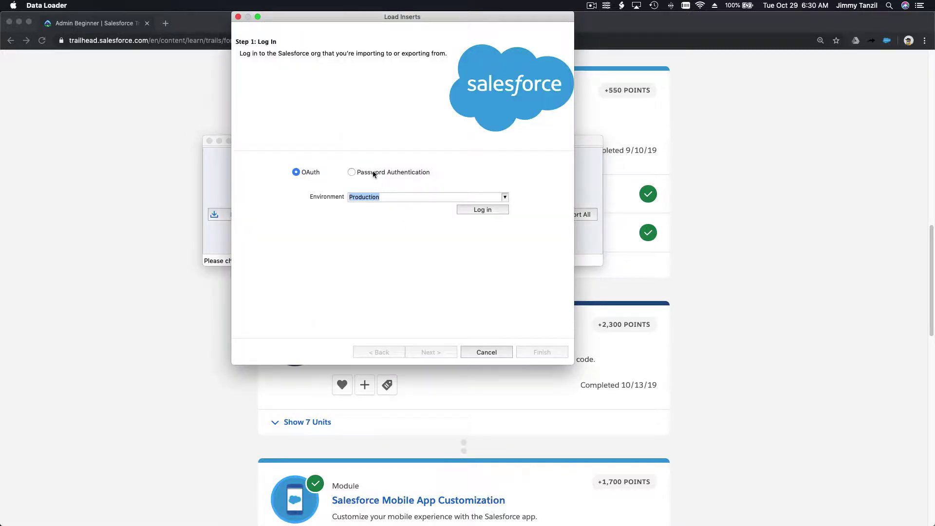
left_click(481, 213)
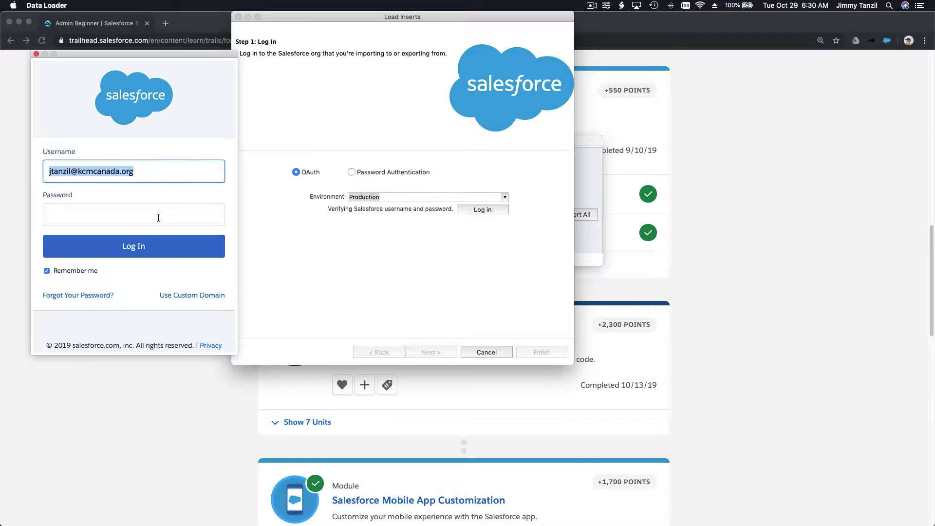
Switch to Chrome and launch My Trailhead Playground 1 from the Trailhead profile's Hands-on Orgs
left_click(594, 280)
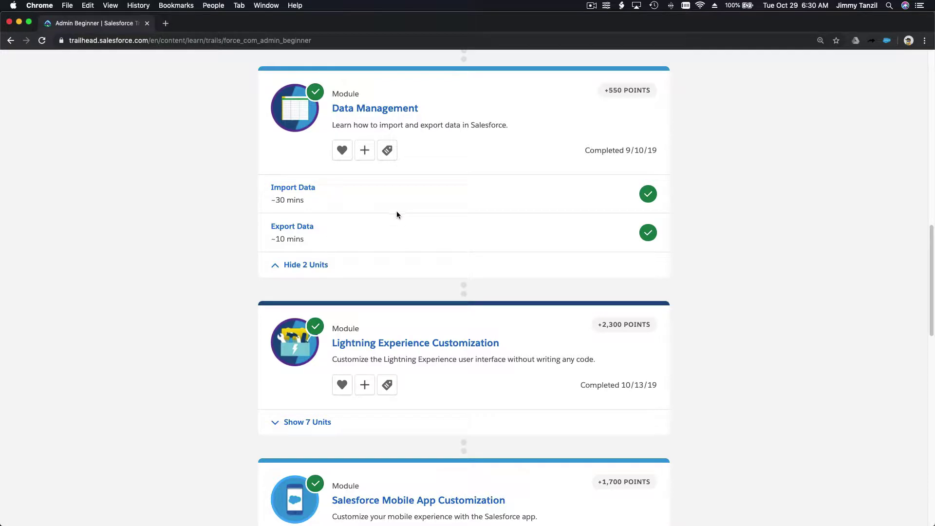
scroll(396, 214, "up", 15)
scroll(396, 214, "up", 2)
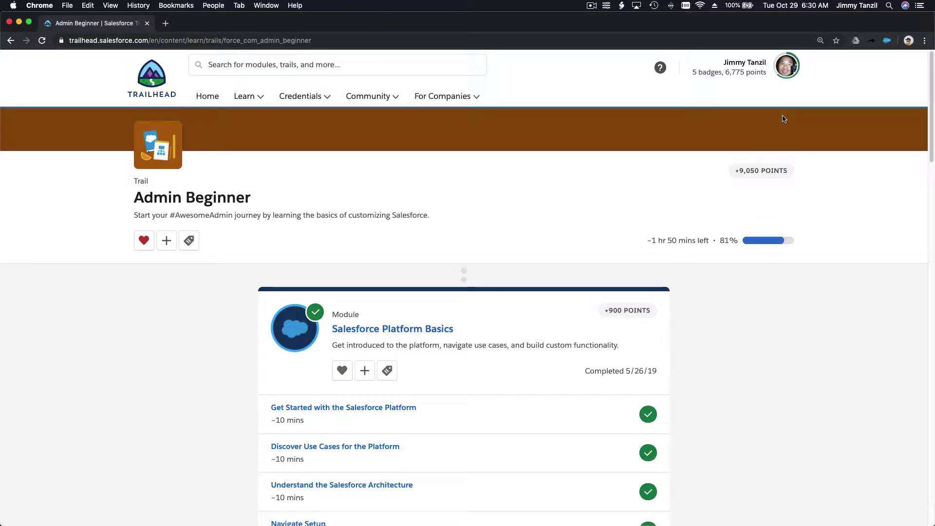
left_click(787, 77)
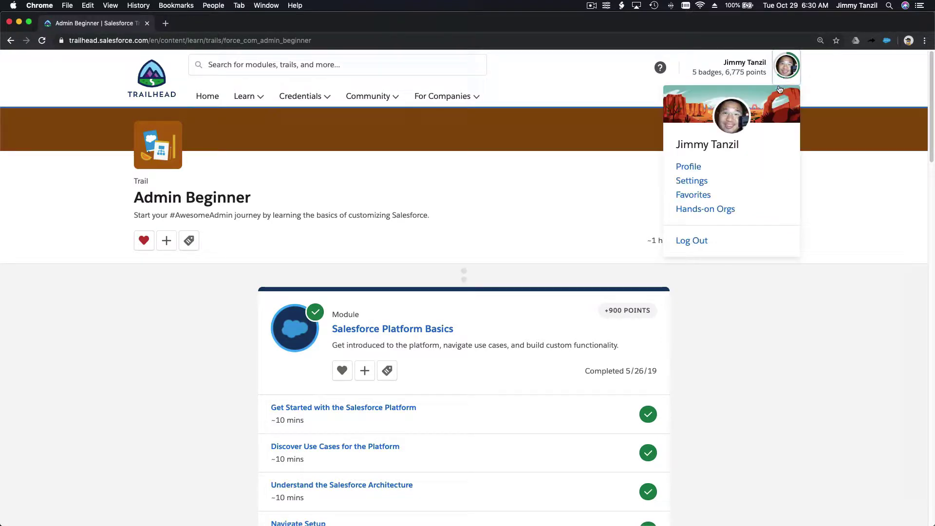
left_click(718, 213, "super")
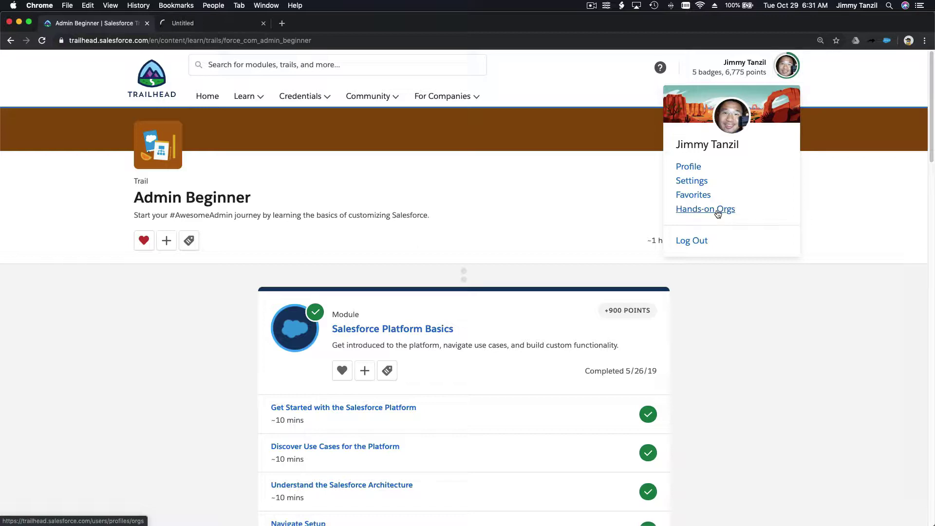
left_click(221, 24)
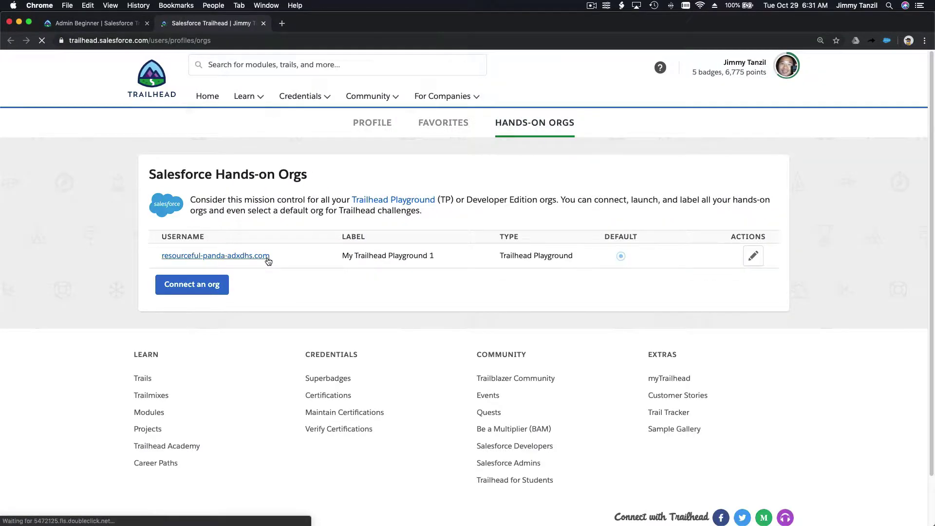
left_click(254, 258)
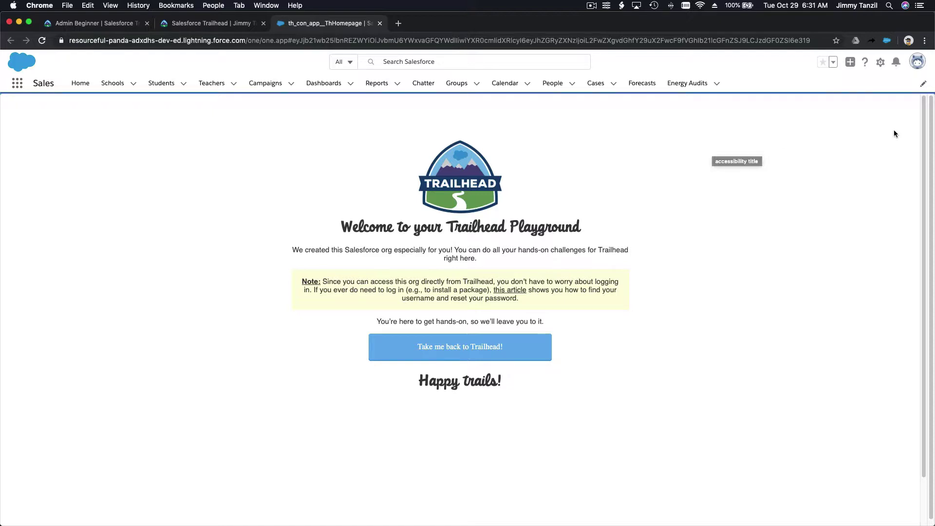
Open the playground's Setup and go to the Users page by searching for "users"
left_click(880, 65)
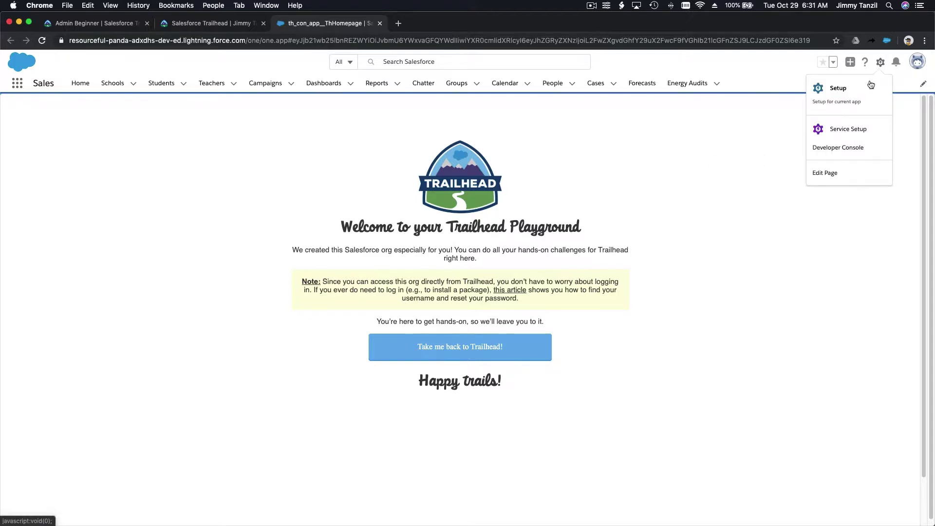
left_click(866, 92)
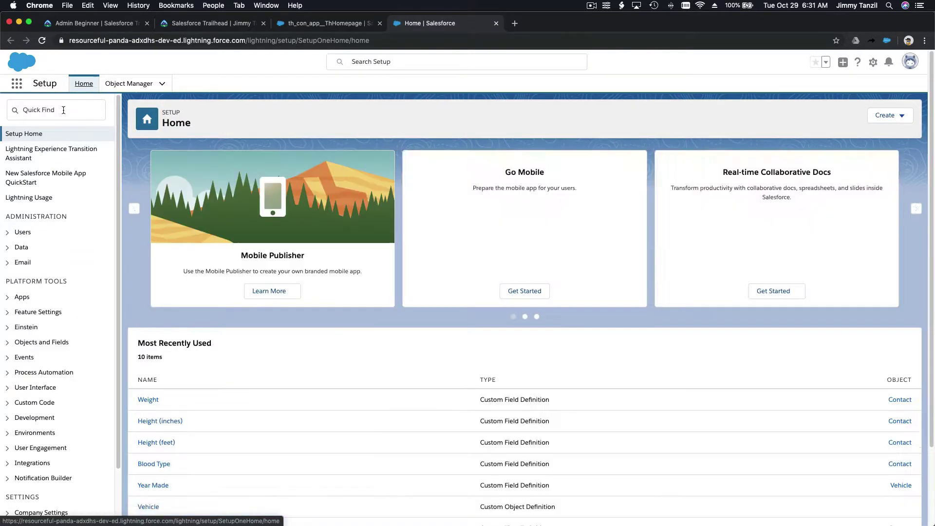
left_click(63, 110)
type("use")
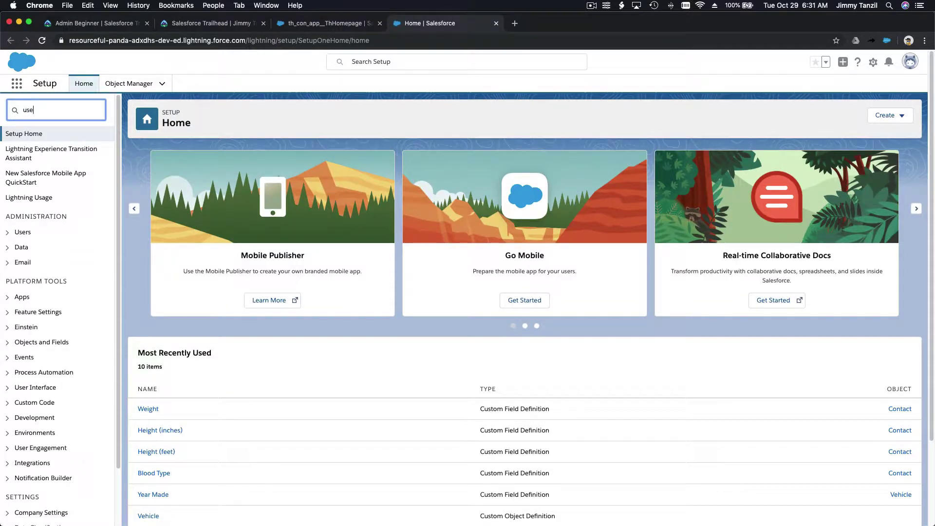
type("rs")
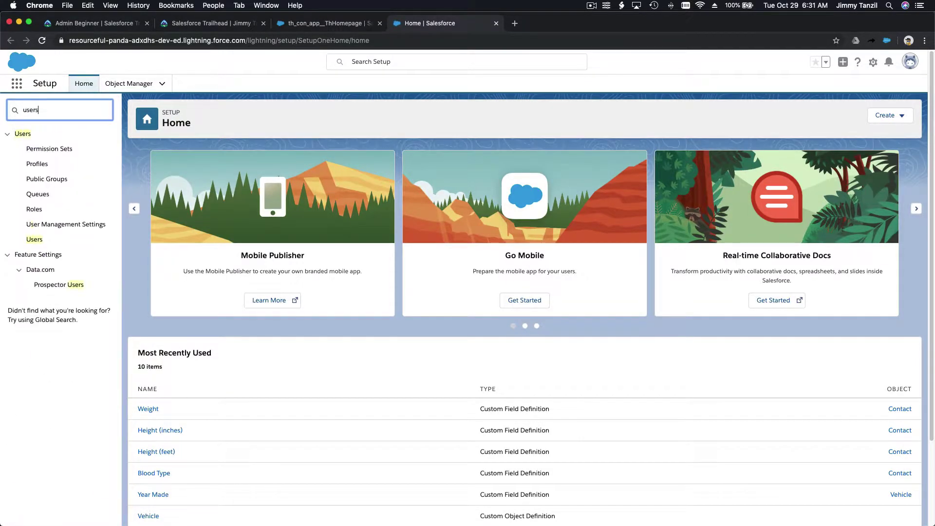
left_click(43, 239)
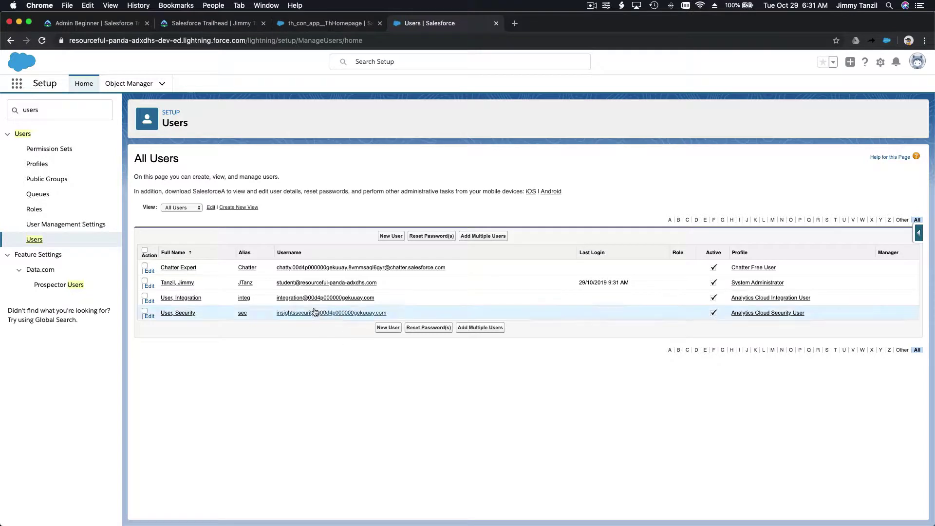
Copy the System Administrator's username and paste it over the username in Data Loader's Salesforce login
triple_click(397, 282)
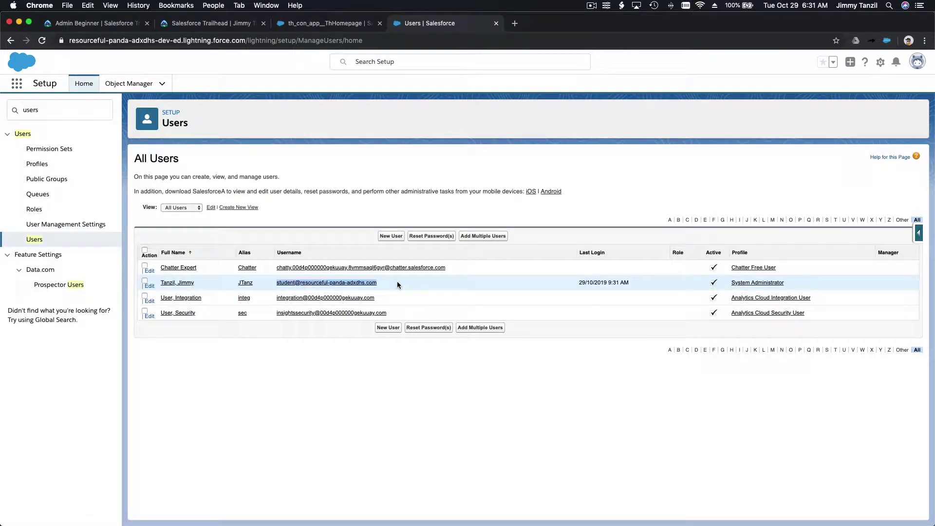
key("super+c")
mouse_move(408, 520)
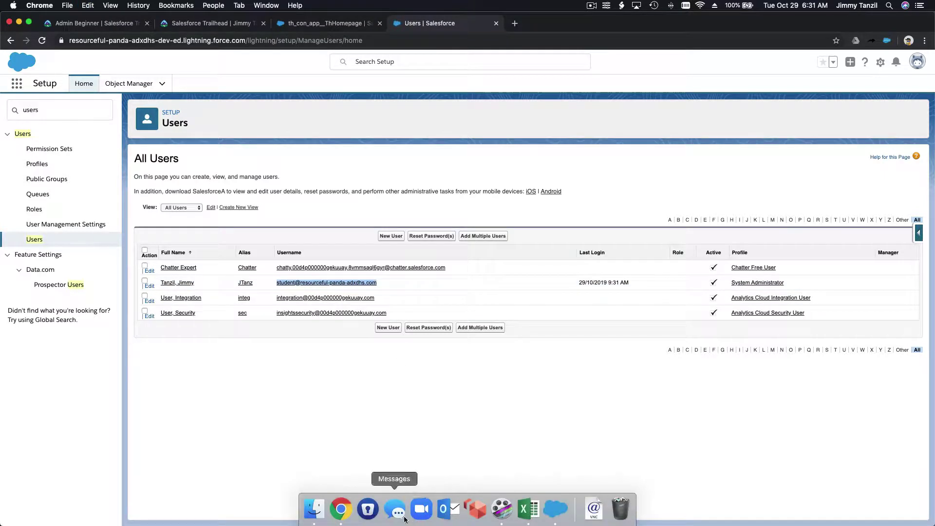
left_click(562, 513)
left_click(150, 167)
triple_click(148, 173)
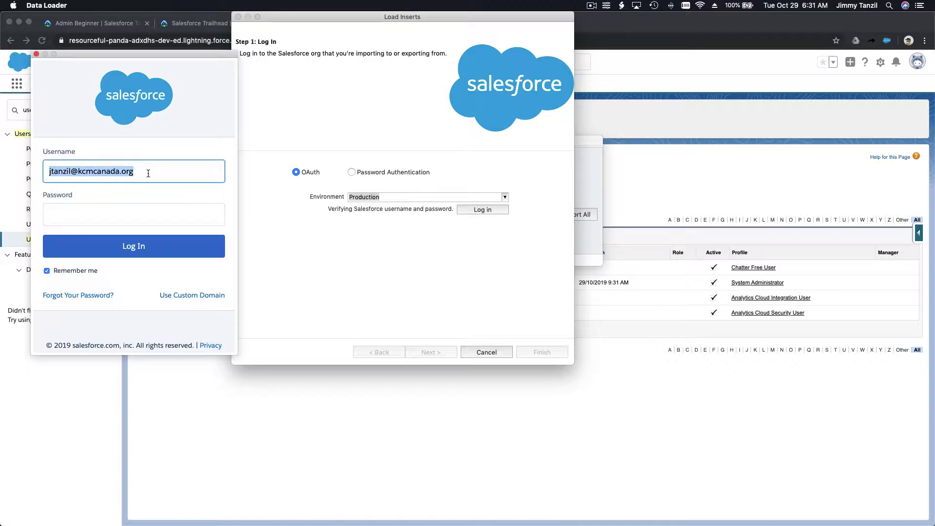
key("super+v")
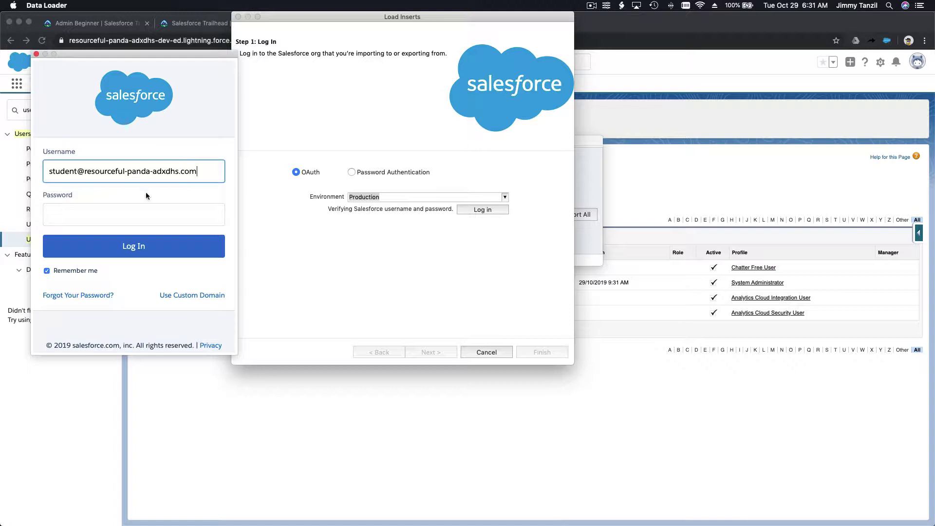
Try to log in to the playground org with the account password
left_click(140, 222)
type("•••")
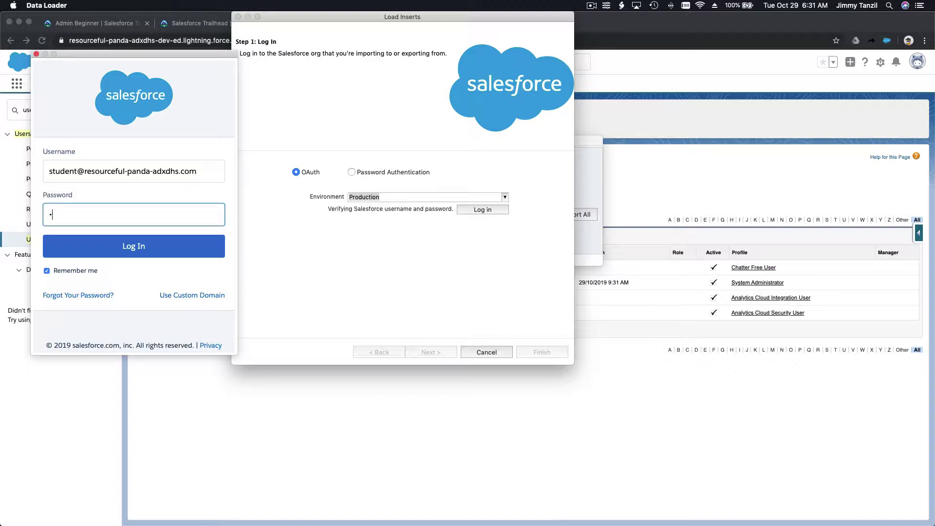
type("••••••")
left_click(134, 244)
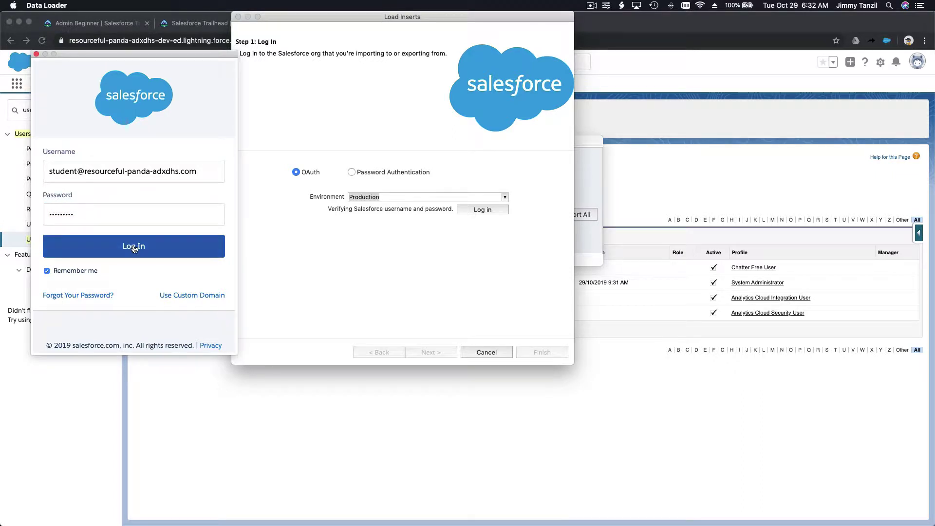
type("••••")
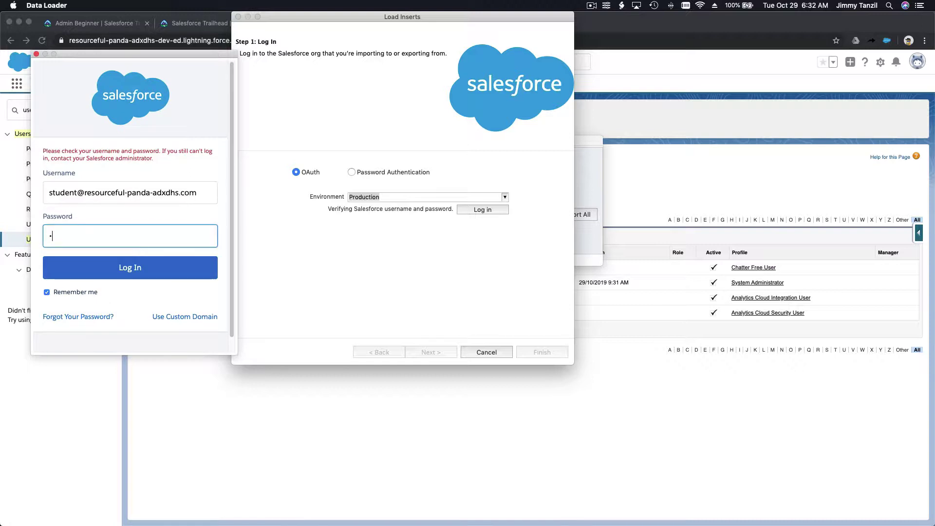
type("•••••")
left_click(129, 266)
Enter the account password again, log in and allow Dataloader Partner access to the org
type("••••••")
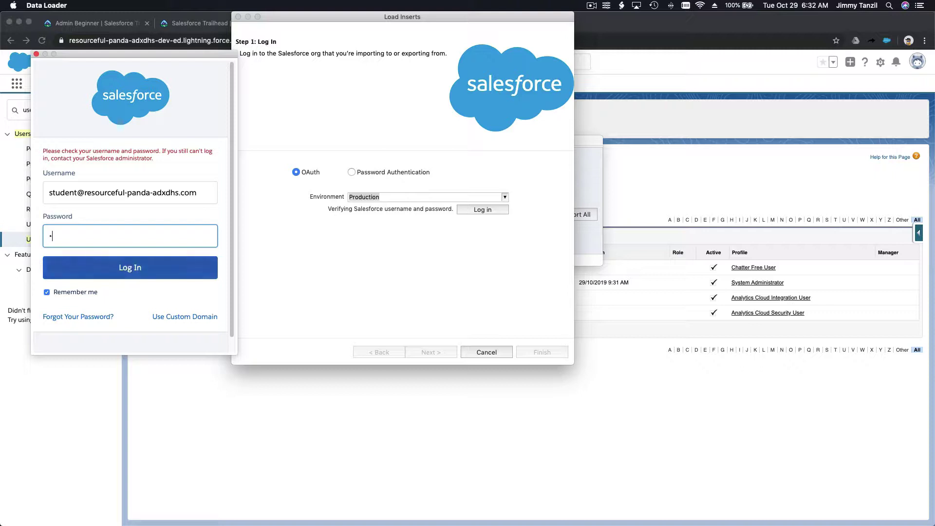
type("•••••")
key("Return")
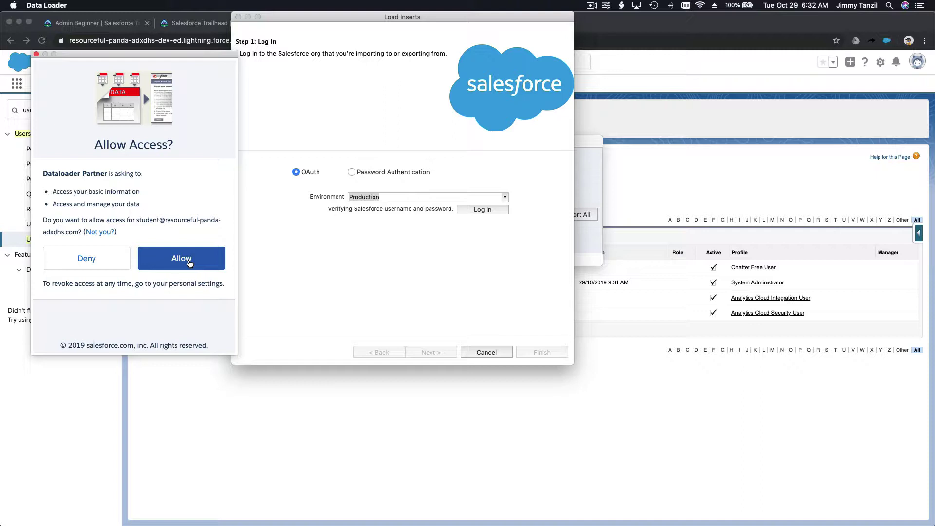
left_click(189, 263)
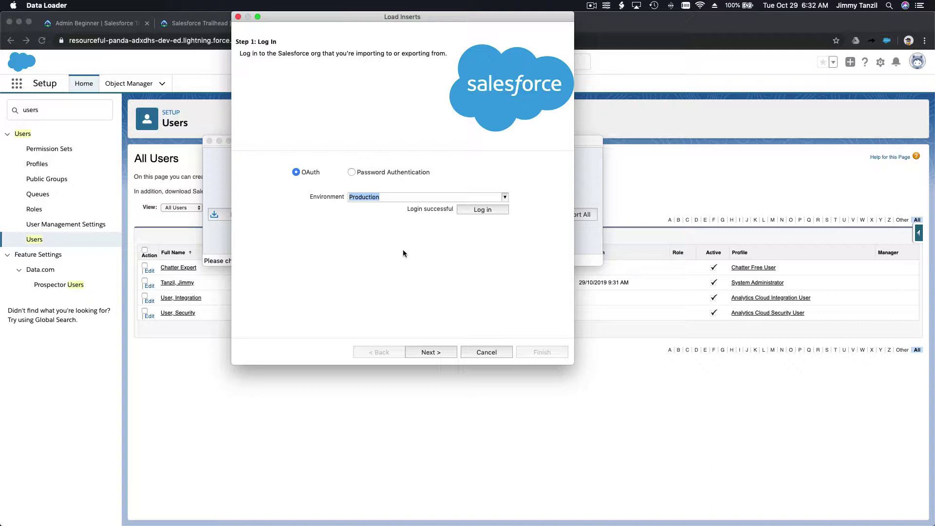
Switch to Chrome, find Contacts by searching for "Contact" and show the All Contacts list view
left_click(378, 421)
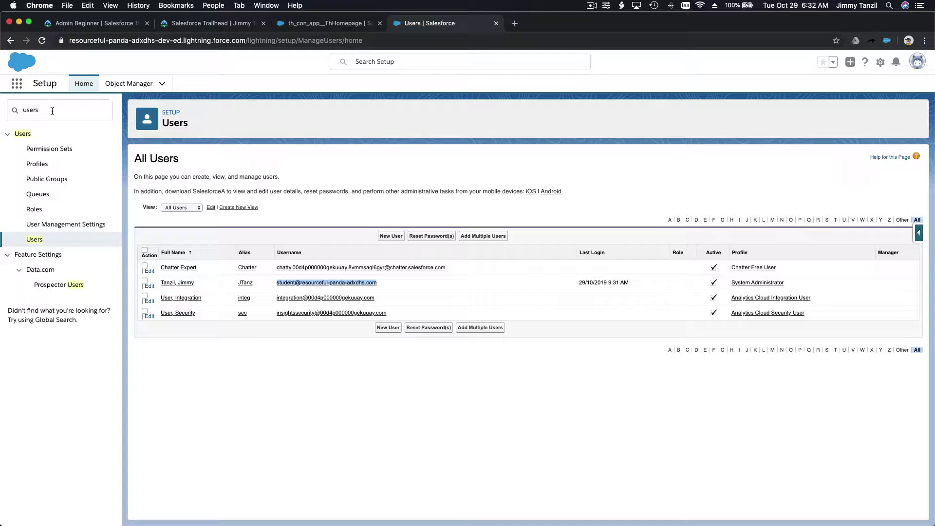
left_click(16, 87)
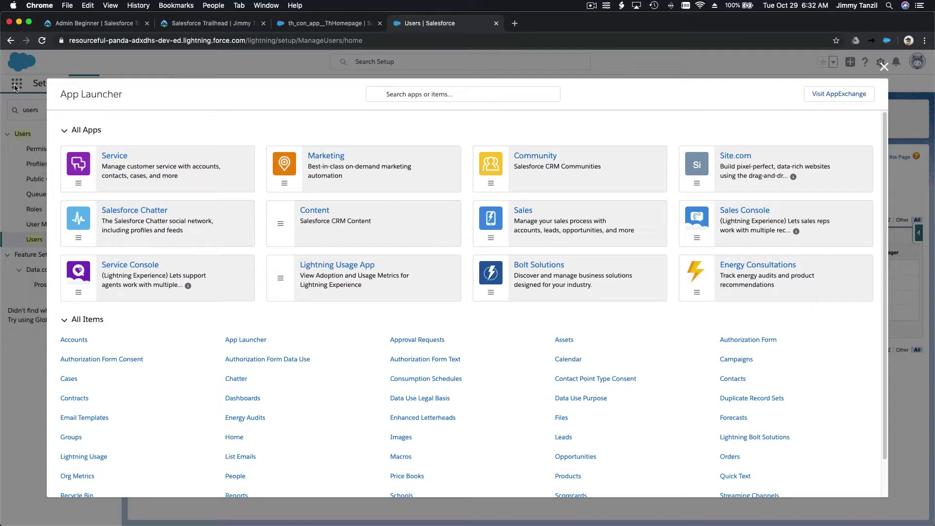
type("contact")
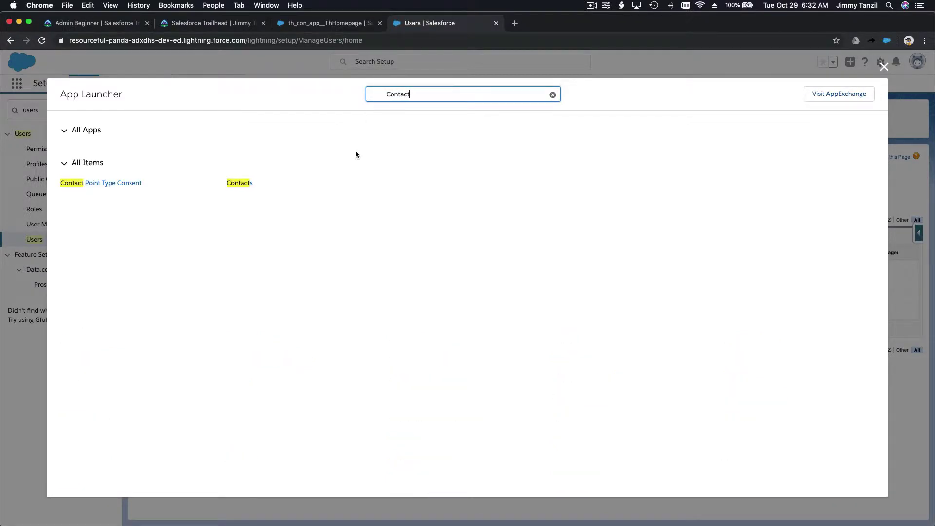
left_click(246, 185)
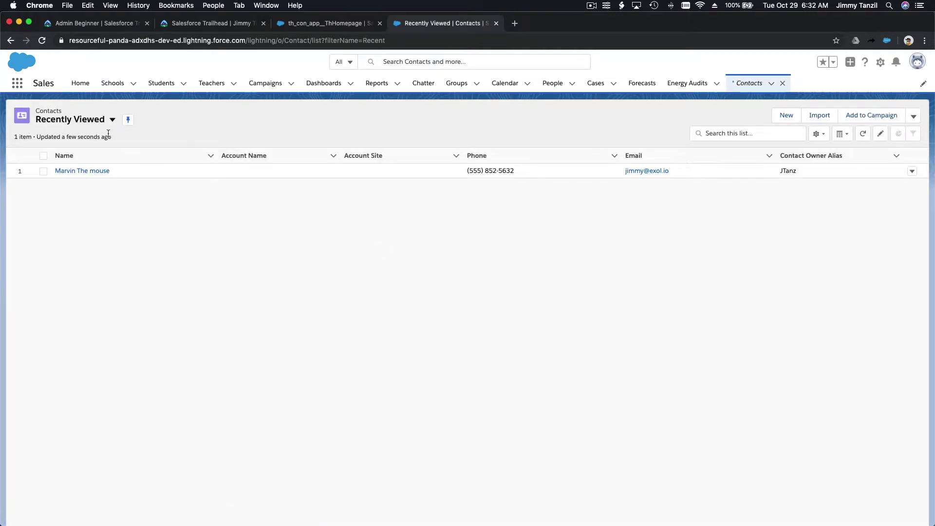
left_click(111, 119)
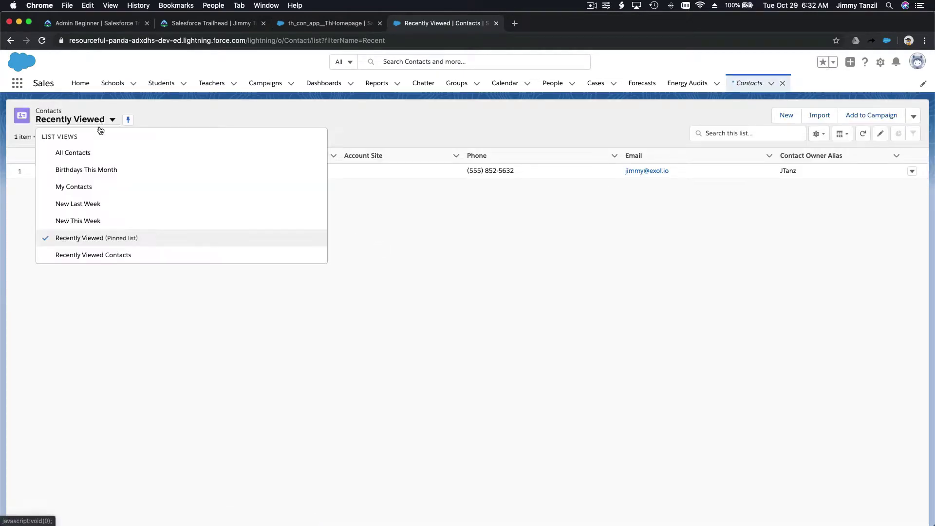
left_click(87, 154)
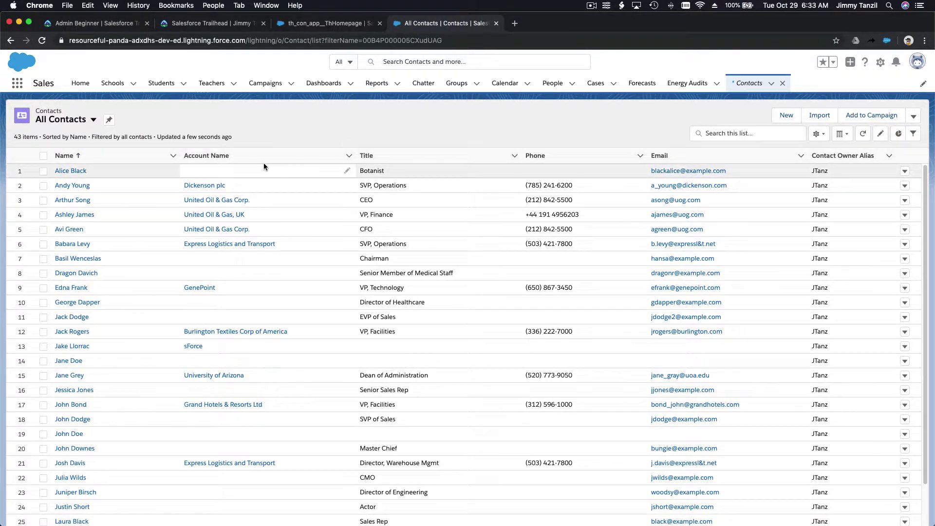
Switch back to Data Loader, continue past the login and choose Contact as the Salesforce object for the insert
left_click_drag(924, 203, 928, 378)
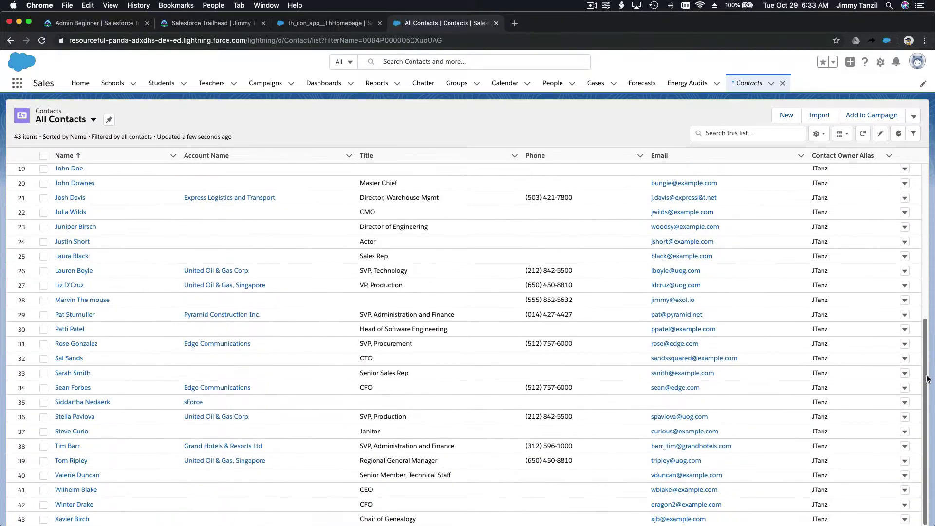
scroll(772, 400, "up", 10)
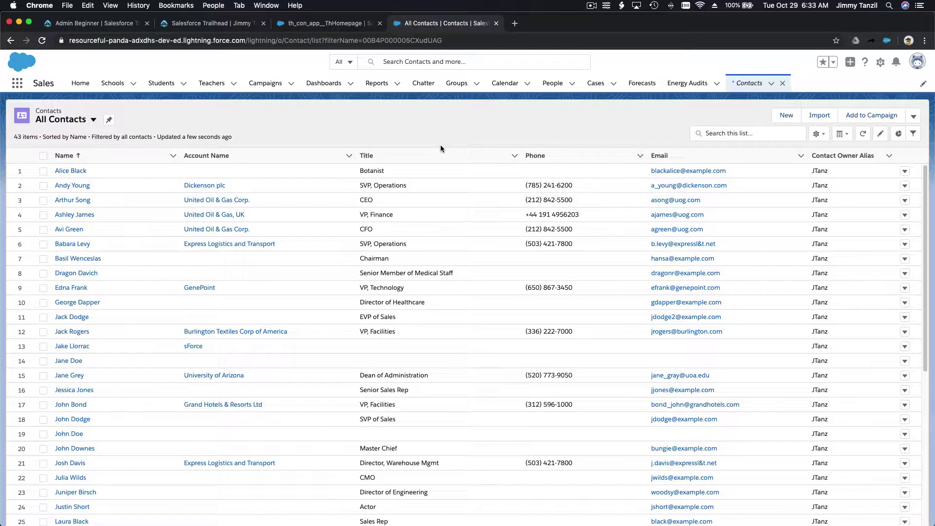
mouse_move(431, 524)
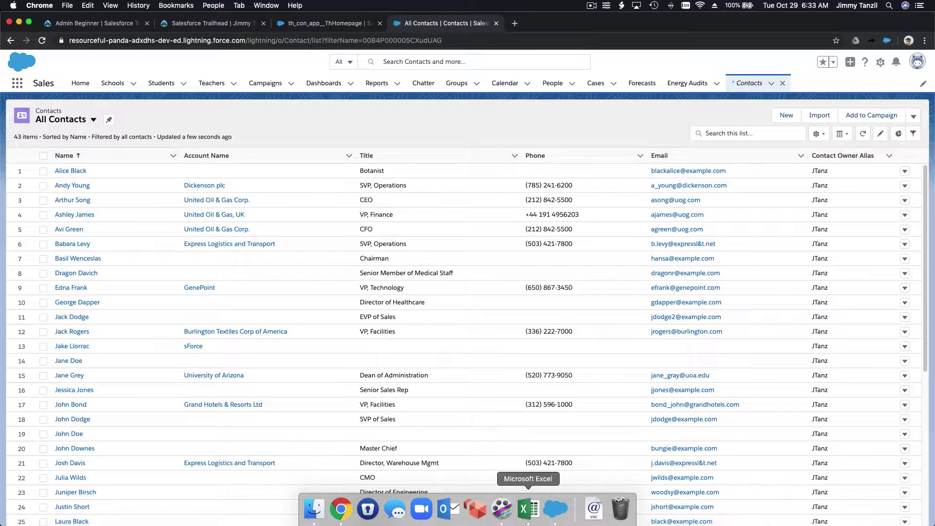
left_click(555, 511)
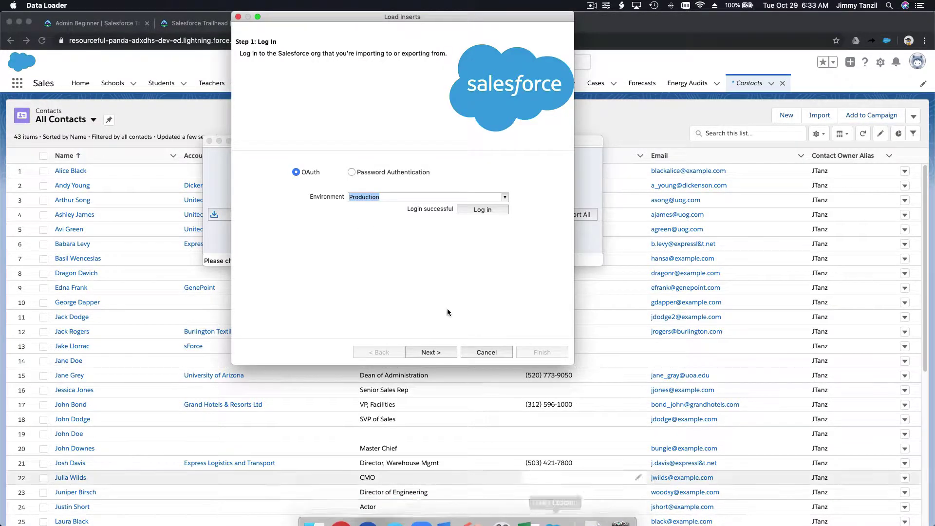
left_click(435, 351)
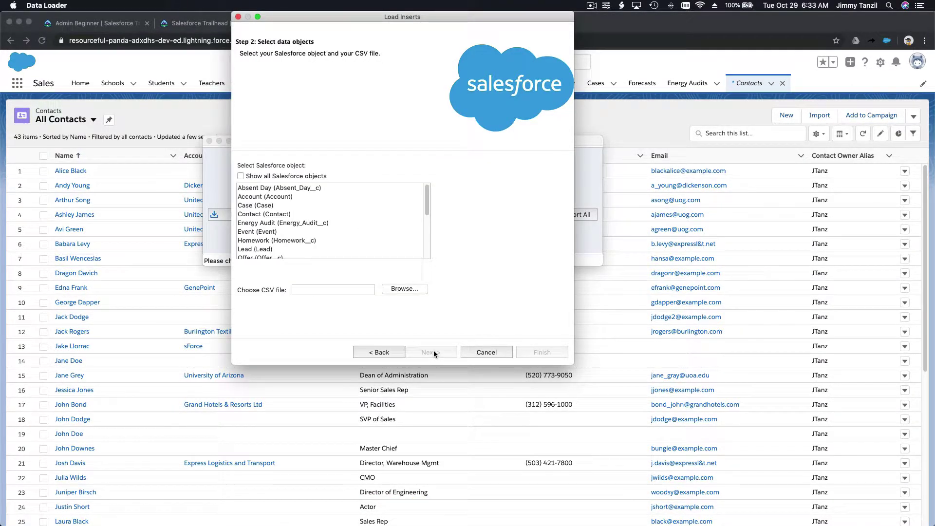
left_click(292, 213)
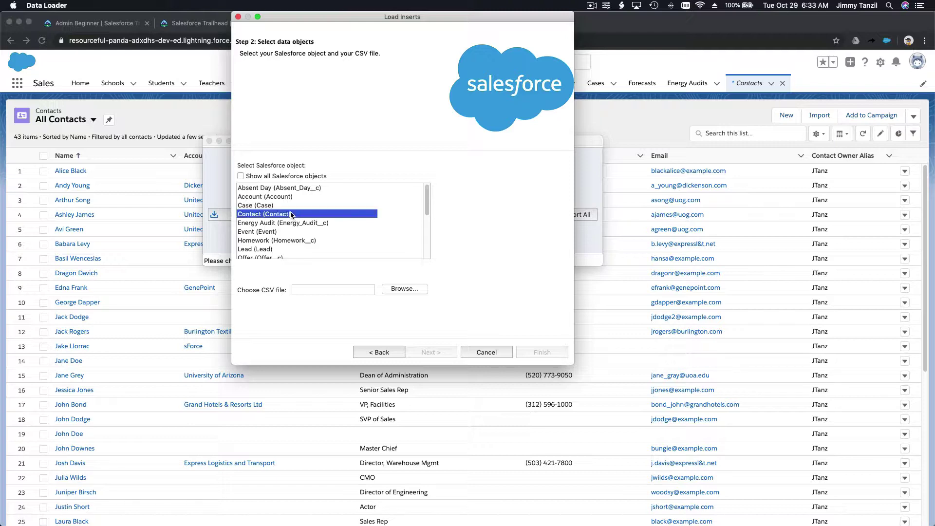
Choose FakeNameGenerator.com_7949b499.csv from its folder in Downloads as the source file and continue to the field mapping
left_click(404, 289)
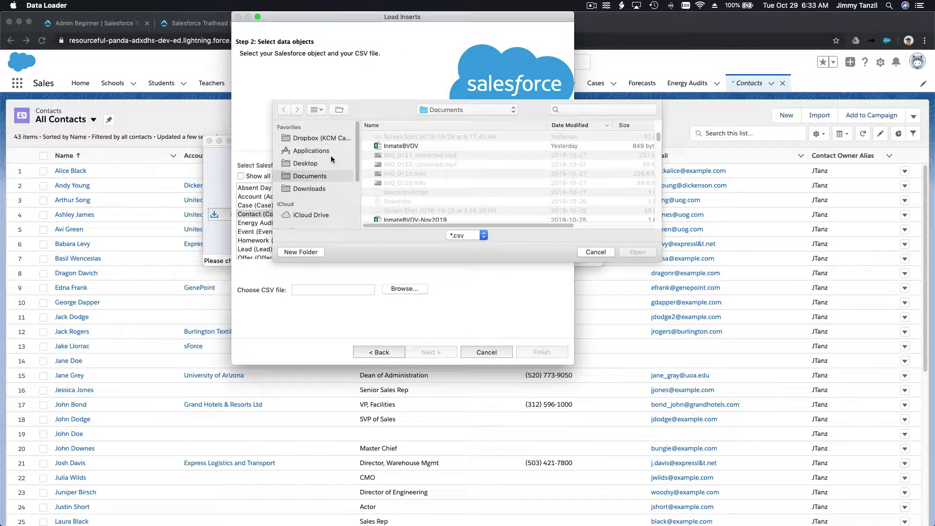
left_click(313, 190)
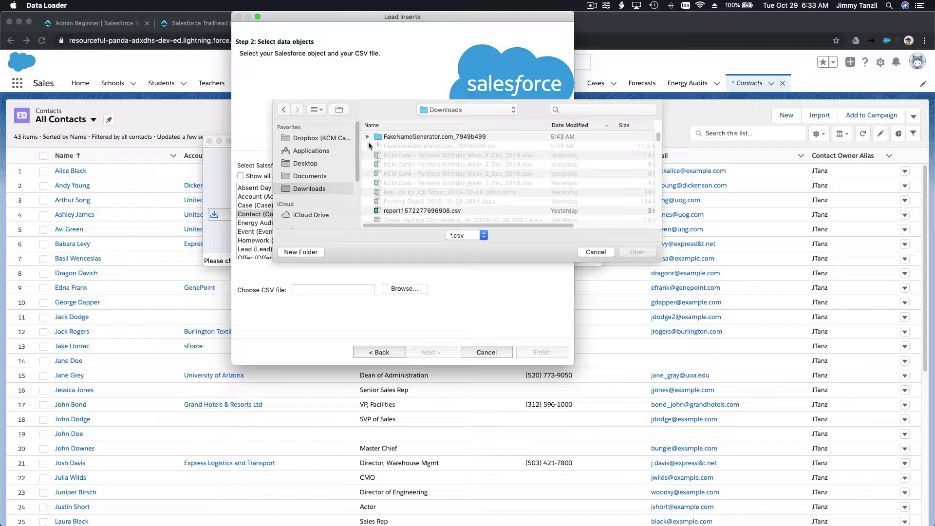
left_click(368, 136)
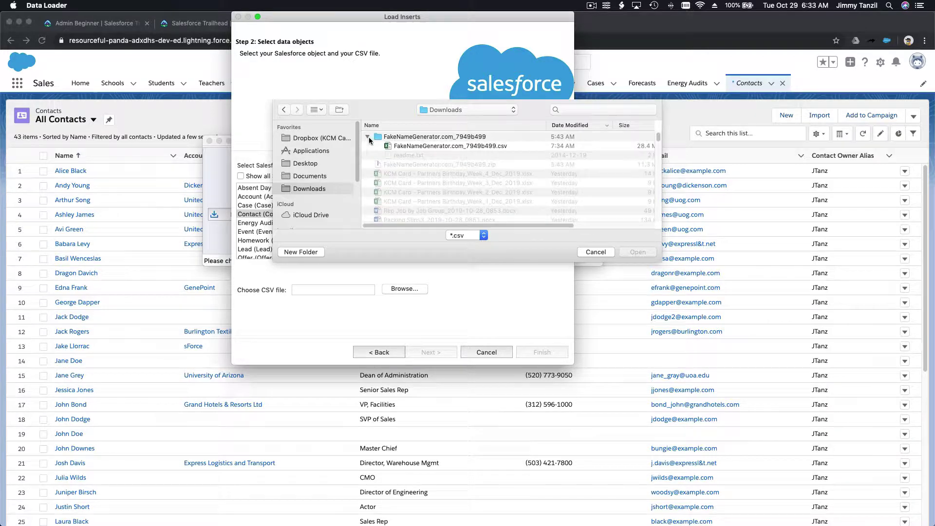
left_click(421, 147)
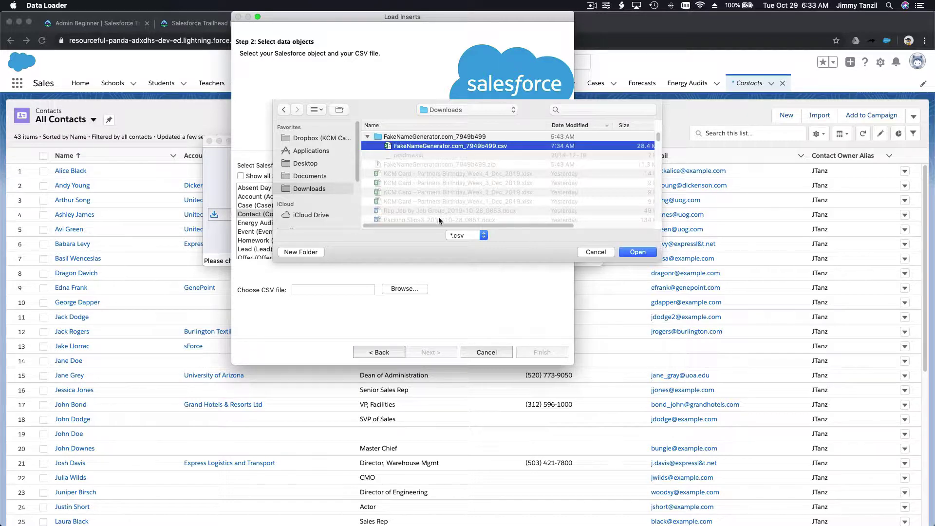
left_click(635, 253)
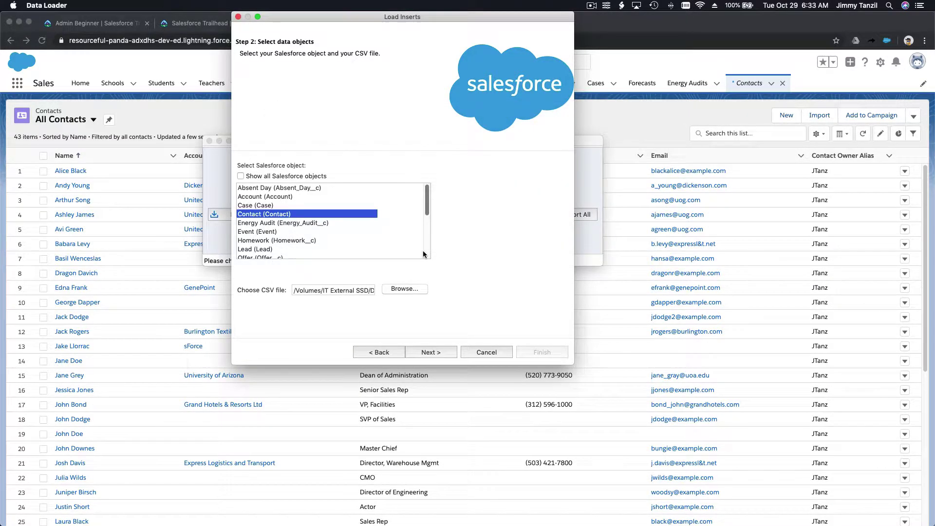
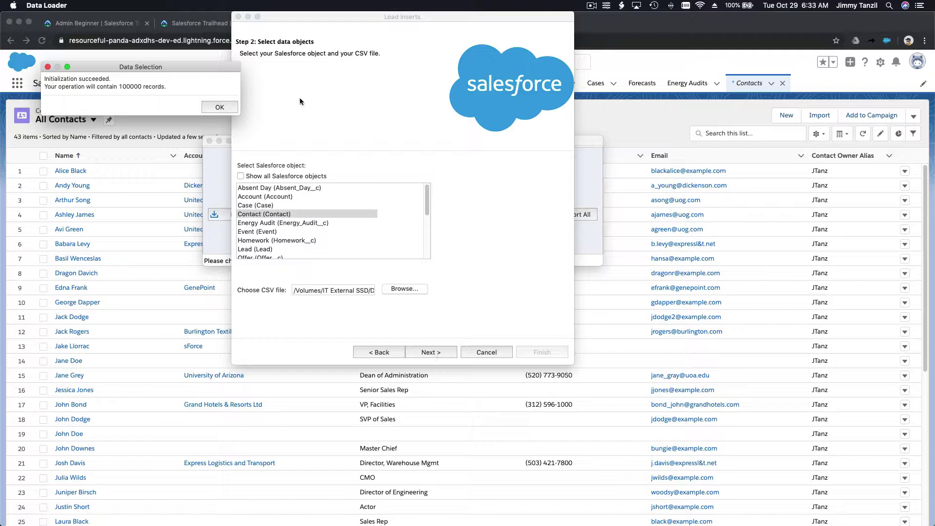
left_click_drag(197, 65, 488, 186)
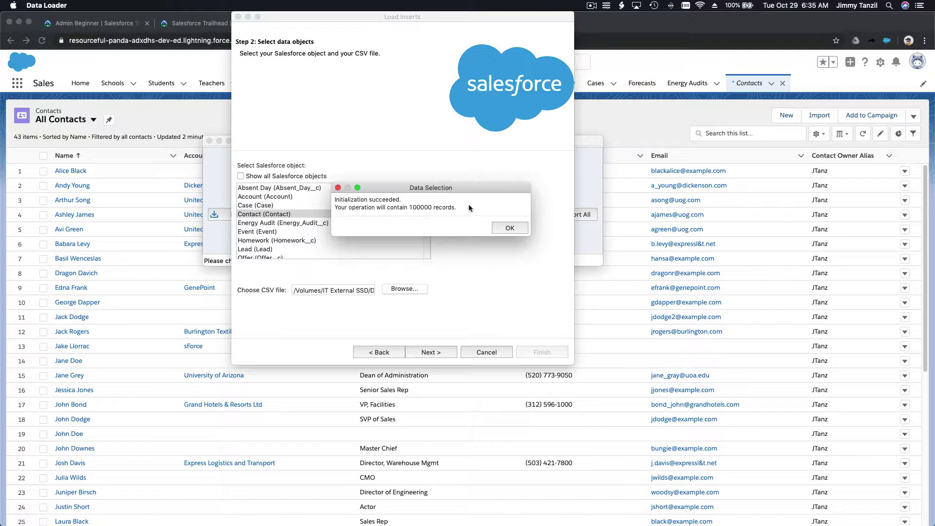
left_click(508, 229)
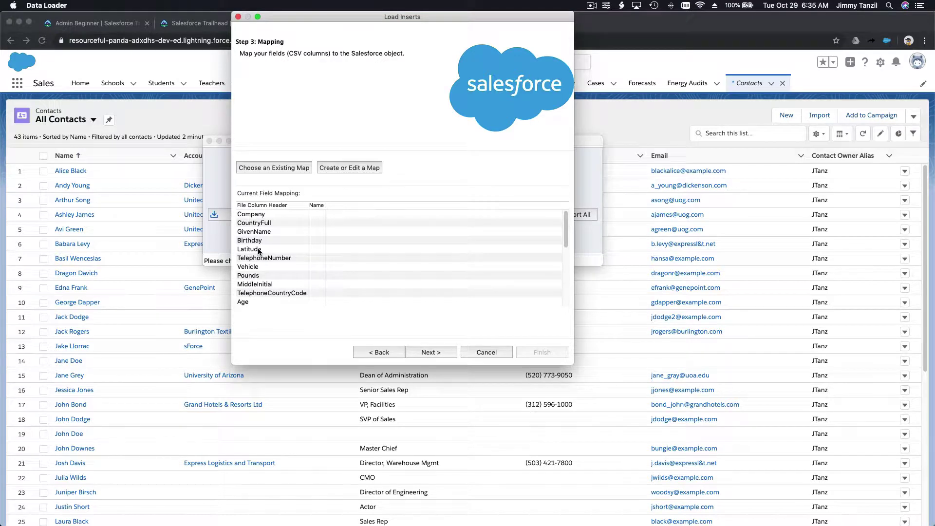
Start a new field map and auto-match the Salesforce fields to the CSV columns, checking all columns for matches
scroll(258, 251, "down", 2)
scroll(258, 251, "down", 10)
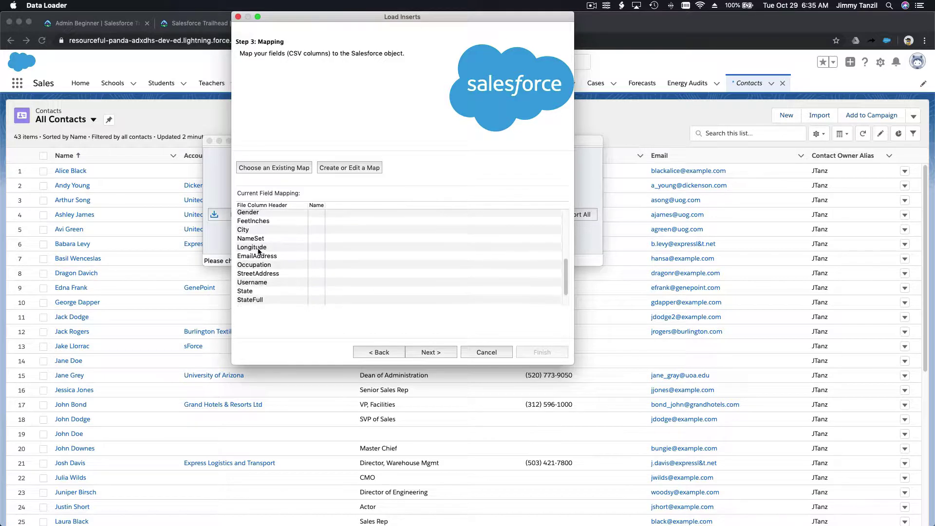
scroll(258, 251, "up", 10)
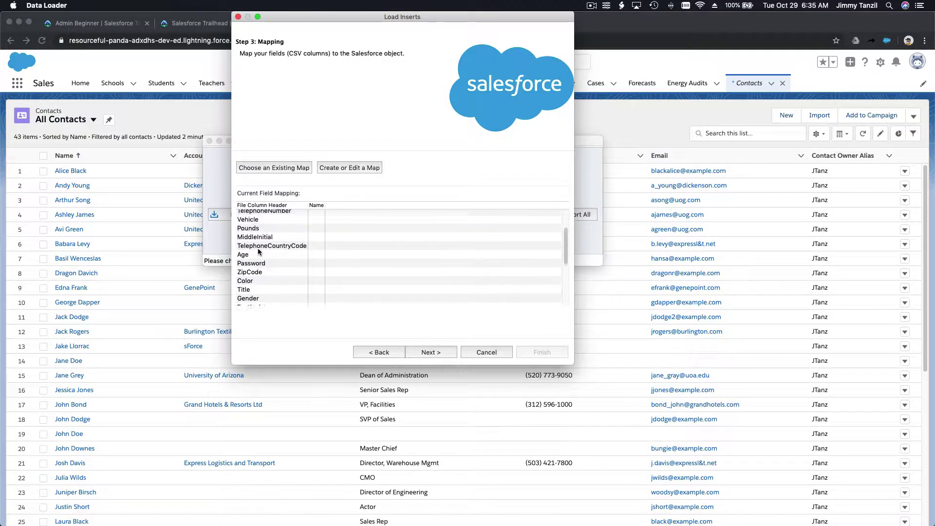
scroll(258, 250, "up", 2)
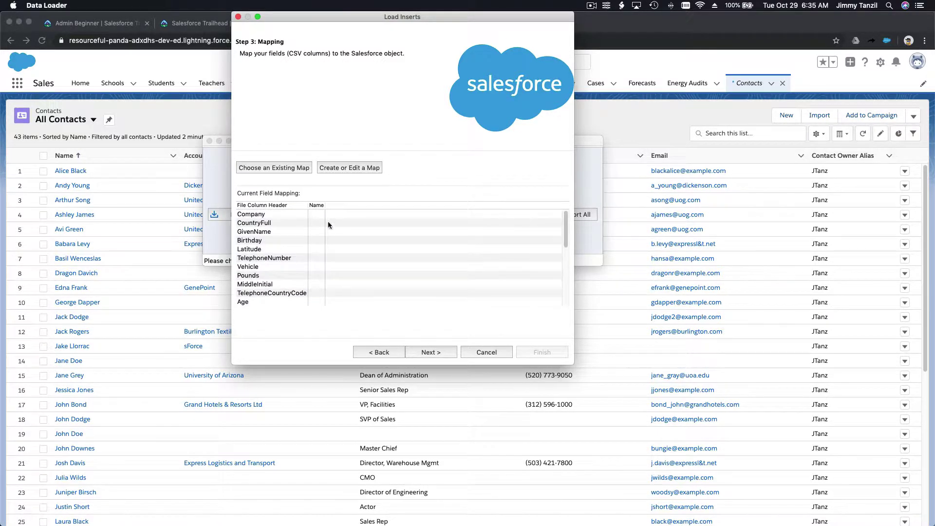
left_click(359, 169)
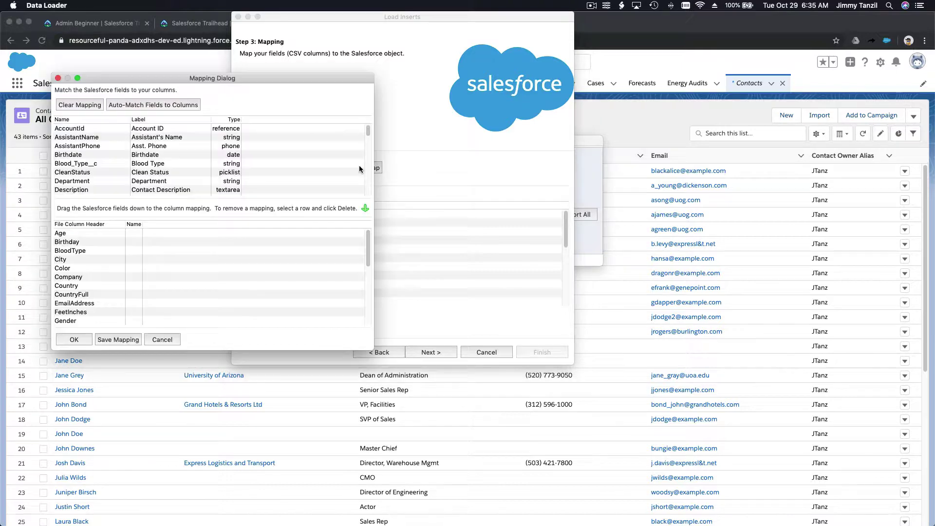
left_click_drag(279, 90, 564, 91)
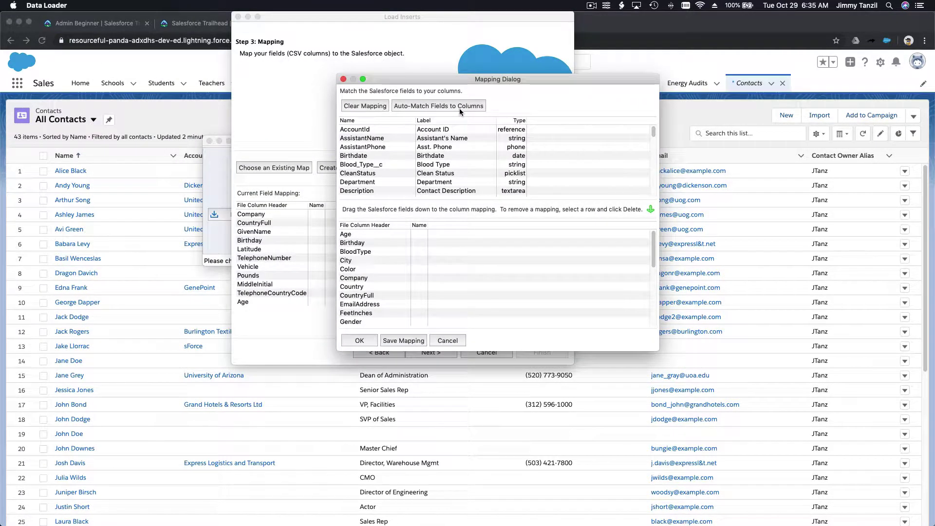
scroll(483, 266, "down", 1)
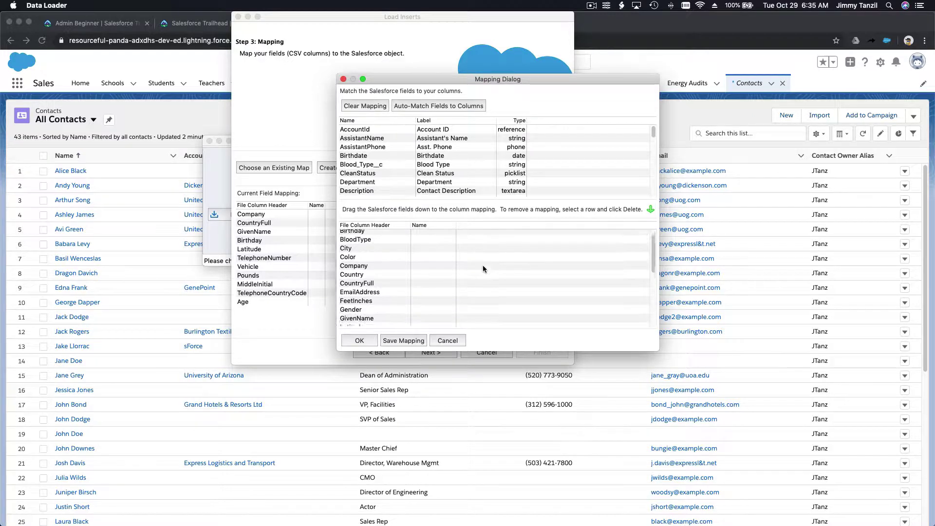
scroll(483, 266, "down", 6)
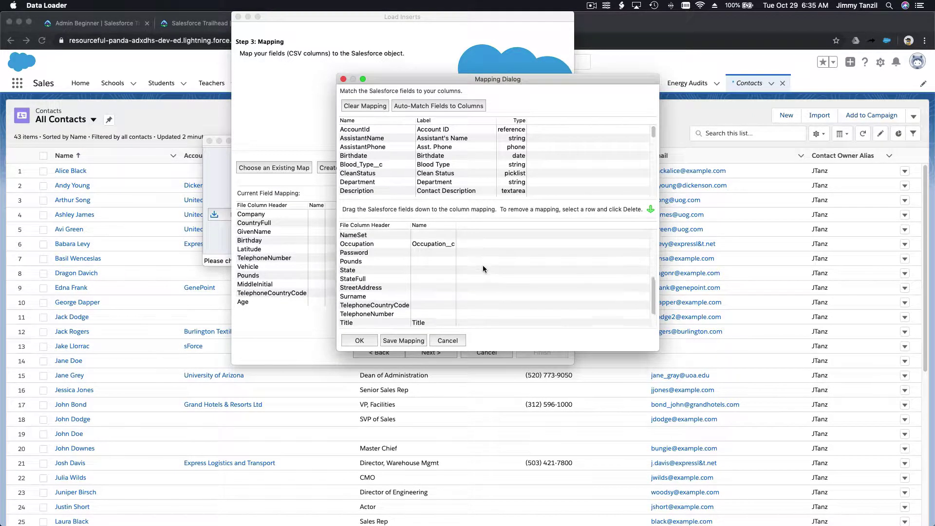
scroll(483, 268, "down", 3)
scroll(483, 268, "up", 6)
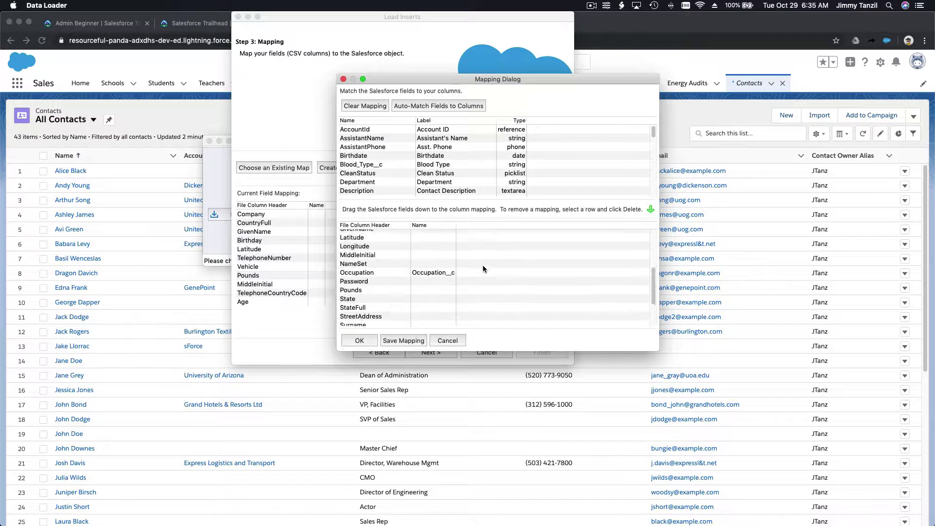
scroll(483, 268, "up", 8)
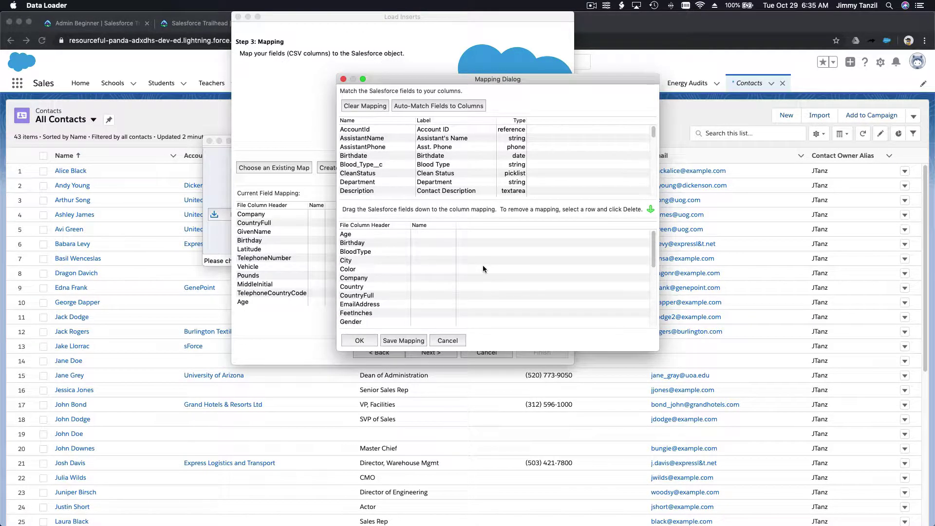
Map the Birthdate field to the Birthday column and Blood_Type__c to the BloodType column
left_click(423, 243)
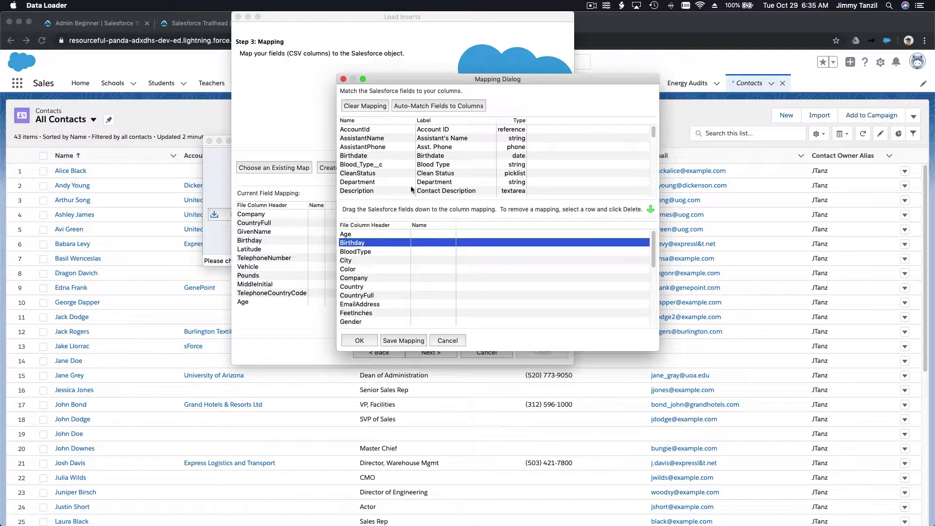
scroll(392, 167, "down", 5)
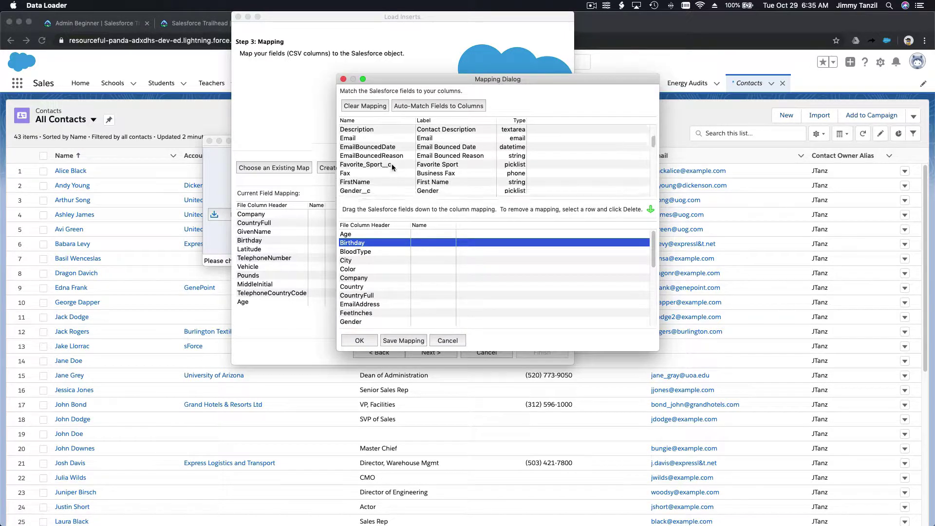
scroll(392, 167, "up", 8)
left_click(384, 157)
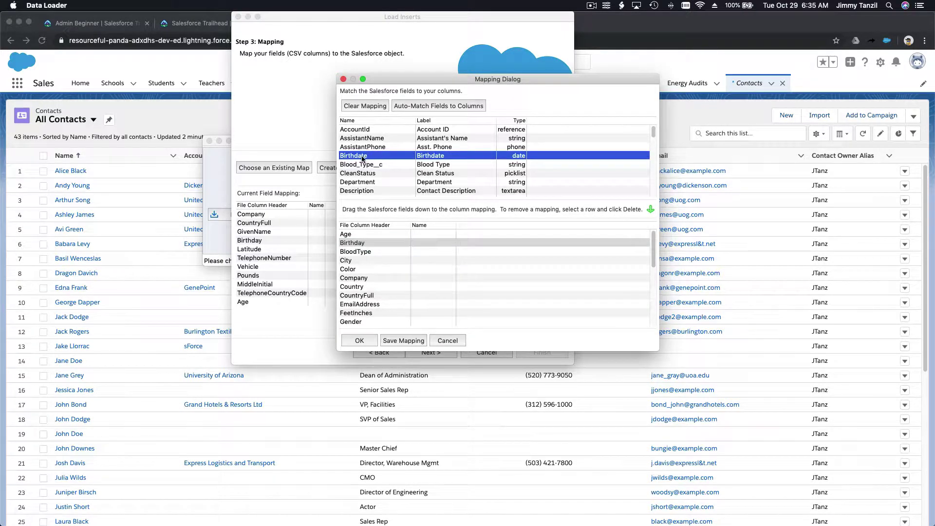
left_click_drag(375, 179, 435, 244)
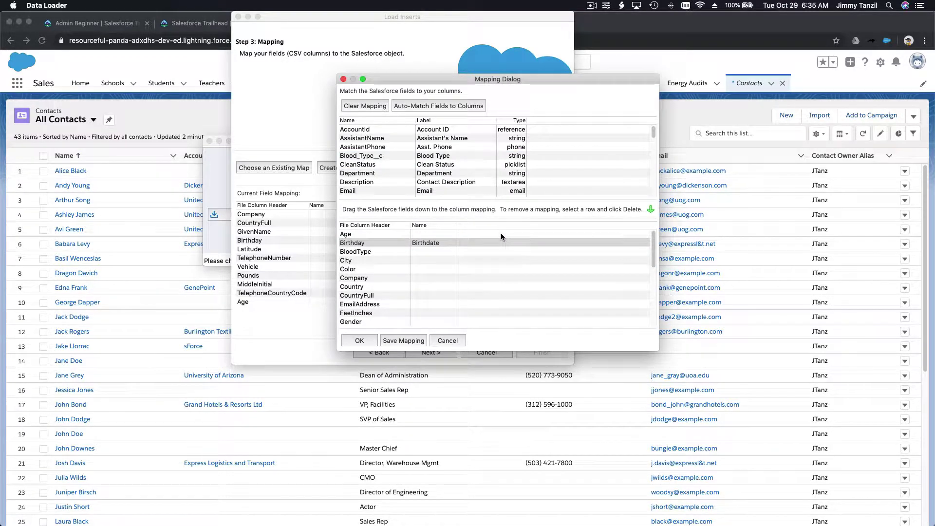
left_click(471, 251)
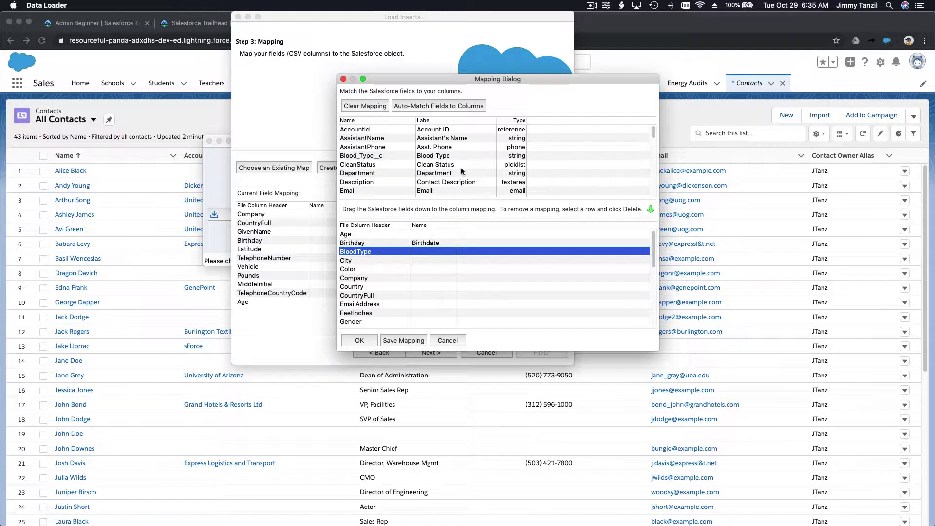
left_click_drag(431, 156, 431, 253)
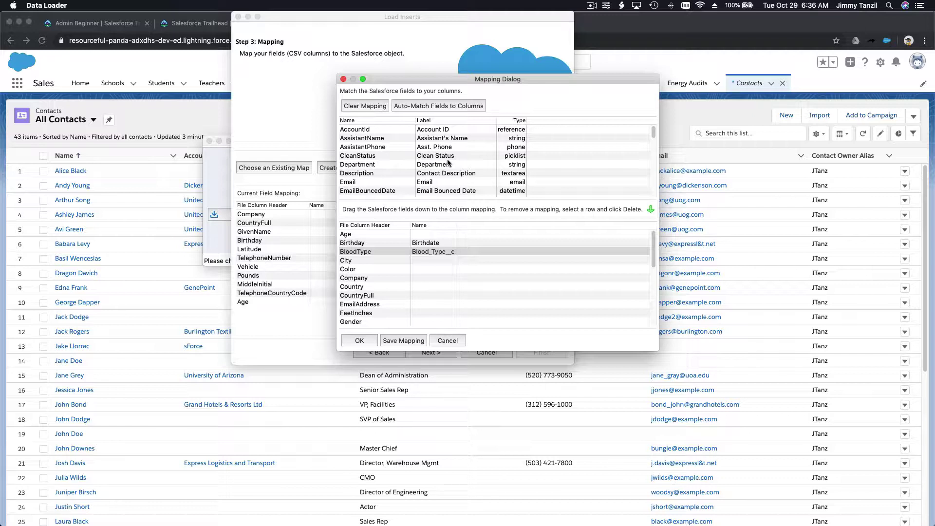
Map the MailingCity field to the City column
scroll(448, 162, "down", 1)
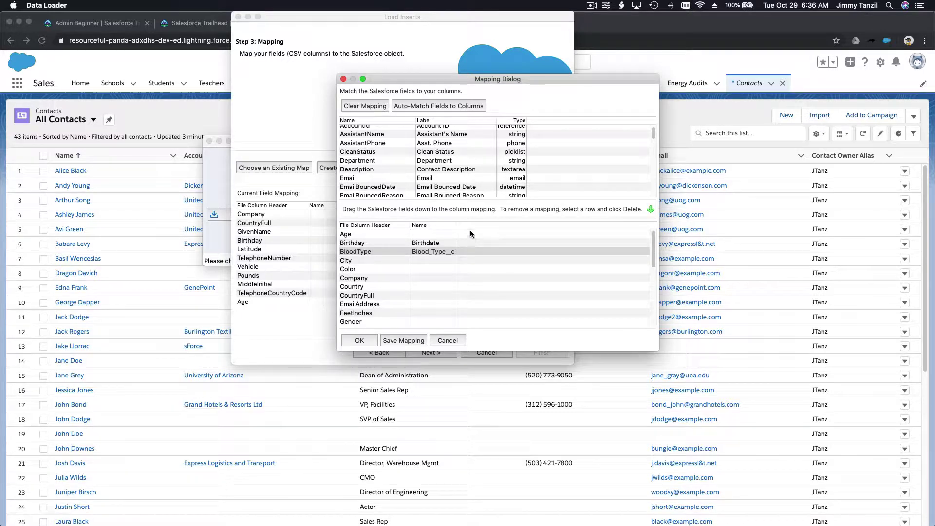
scroll(462, 173, "up", 1)
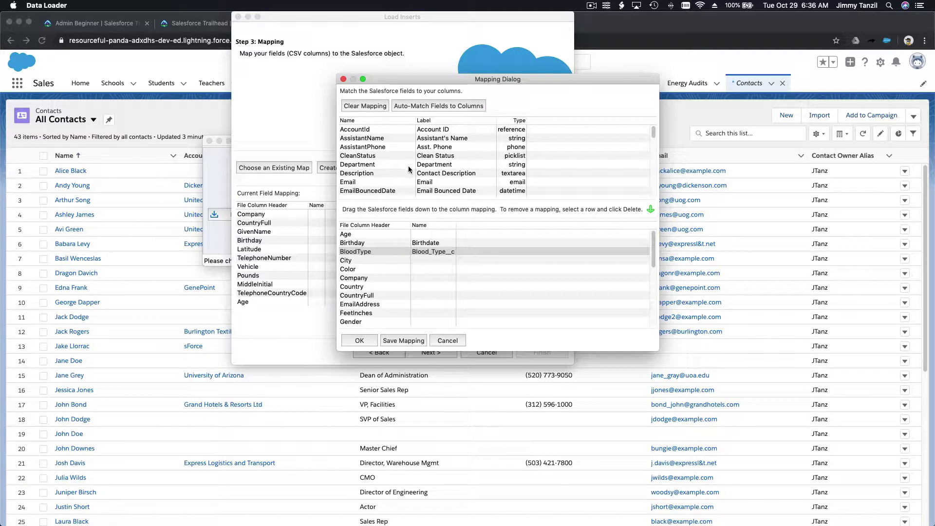
scroll(429, 157, "down", 10)
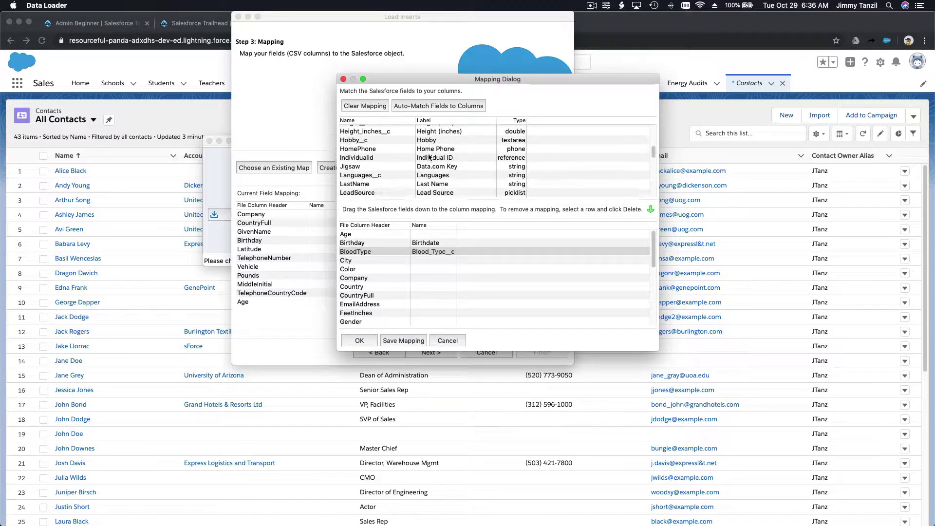
scroll(429, 157, "up", 10)
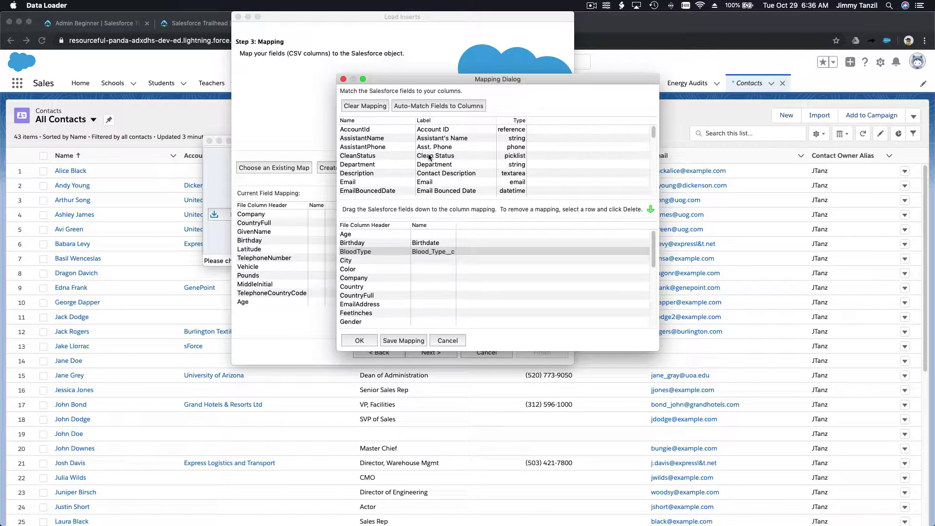
scroll(429, 157, "down", 4)
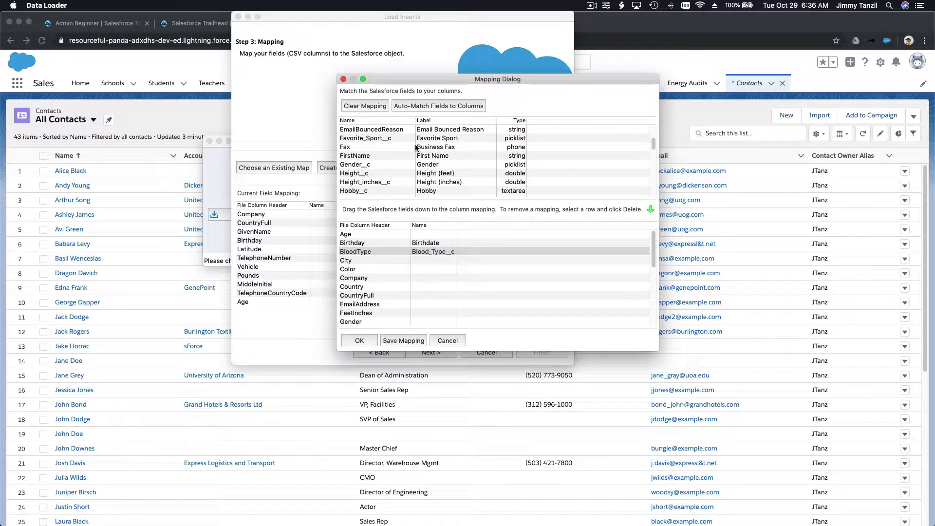
left_click(416, 147)
scroll(416, 148, "up", 4)
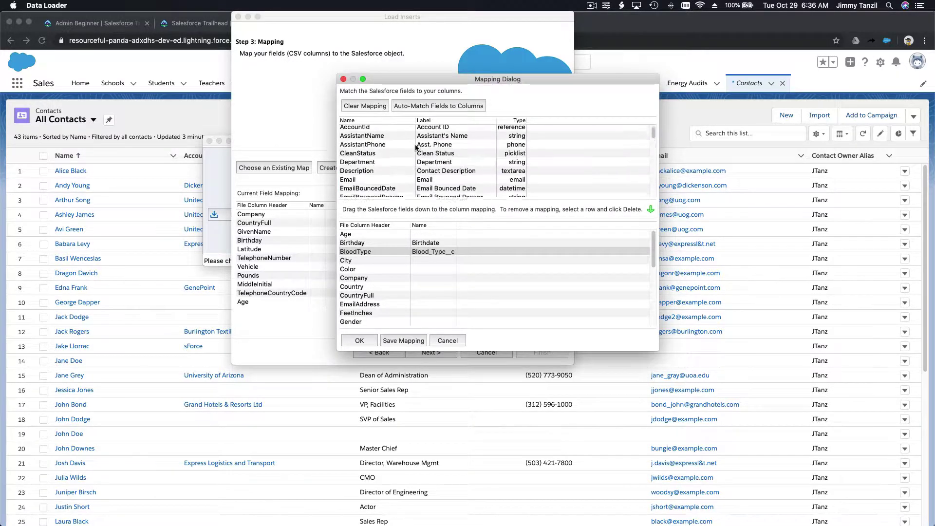
scroll(416, 148, "down", 10)
scroll(416, 148, "down", 4)
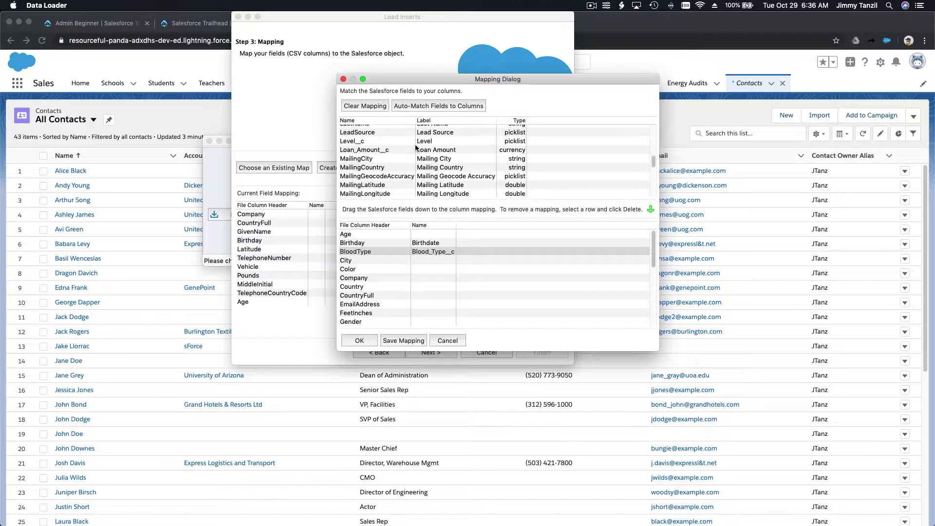
left_click(413, 149)
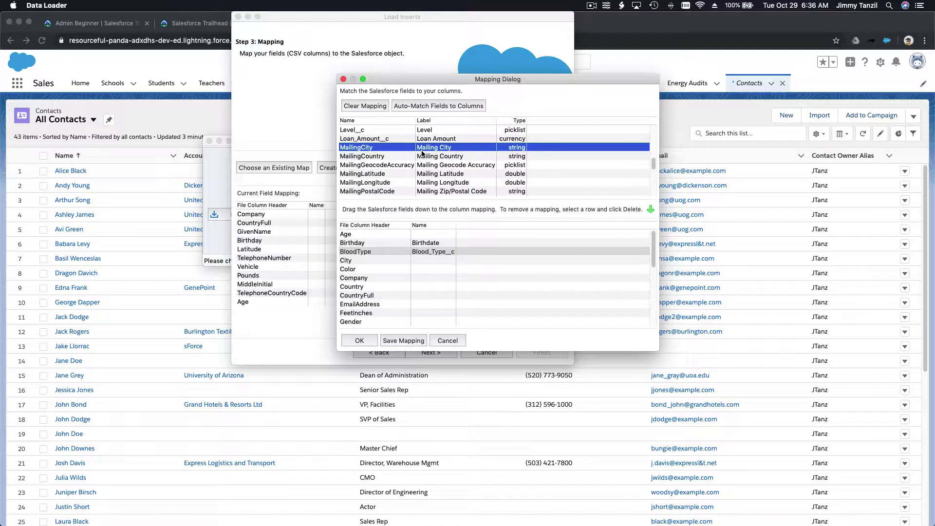
left_click_drag(421, 150, 433, 260)
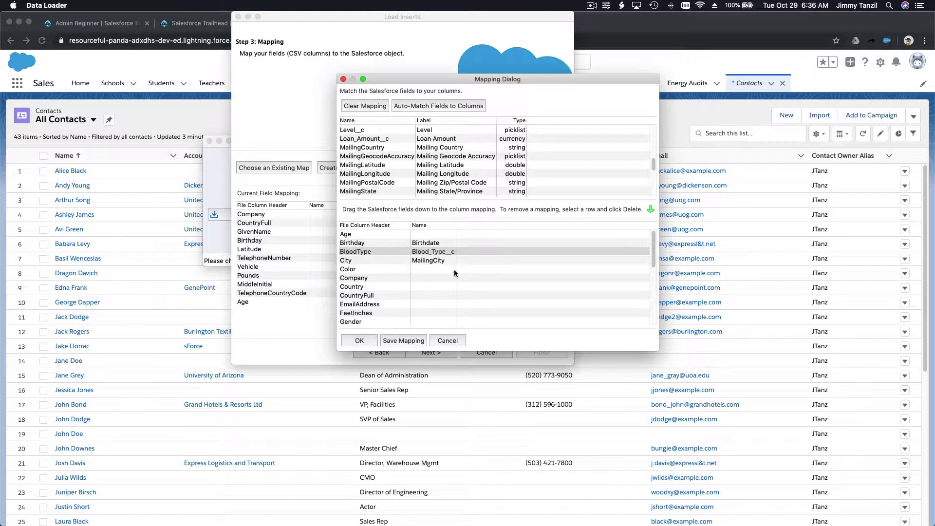
Leave the Color and Company columns unmapped and map the MailingCountry field to the Country column
left_click(435, 268)
left_click(434, 280)
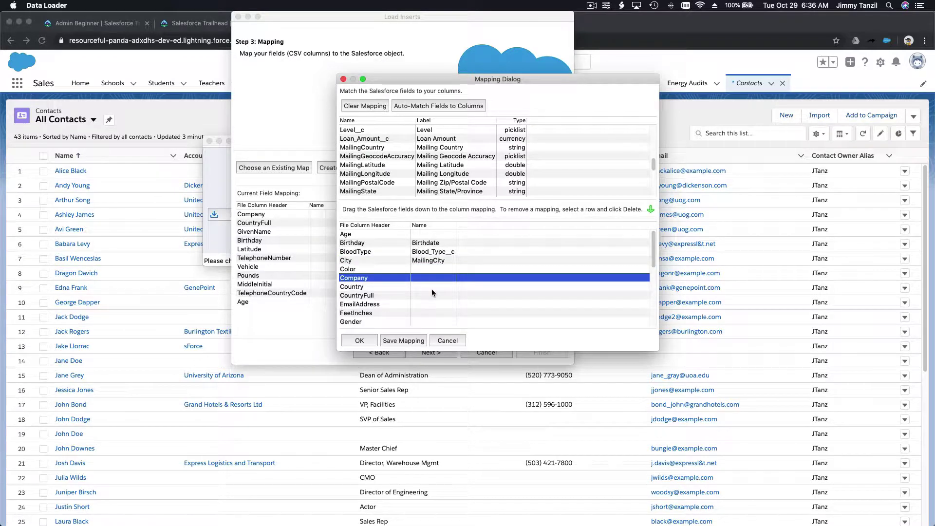
left_click(431, 287)
left_click(419, 150)
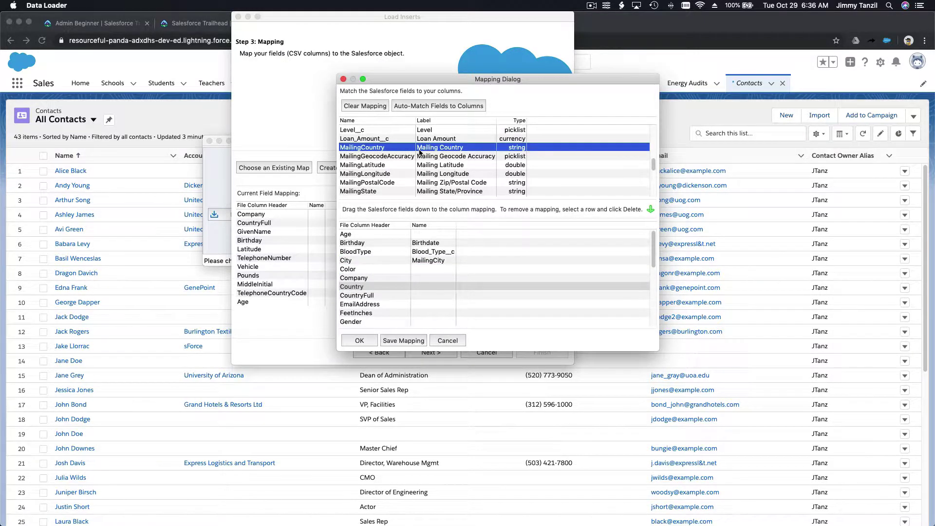
left_click_drag(419, 153, 429, 285)
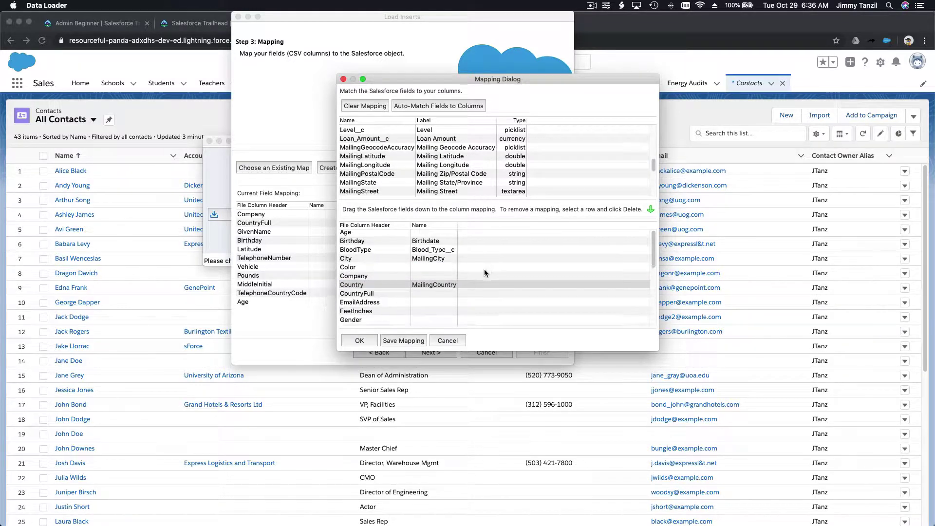
Map the Email field to the EmailAddress column
scroll(484, 269, "down", 2)
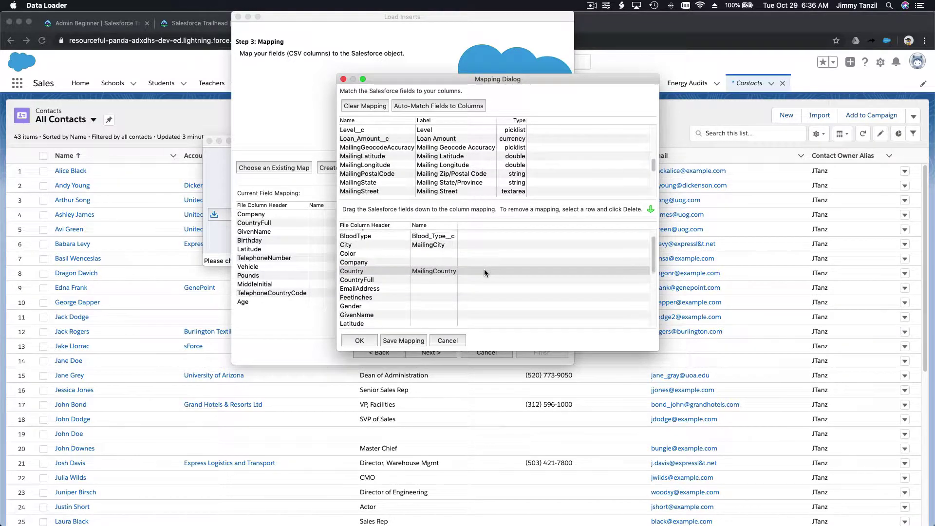
left_click(435, 289)
scroll(440, 163, "up", 3)
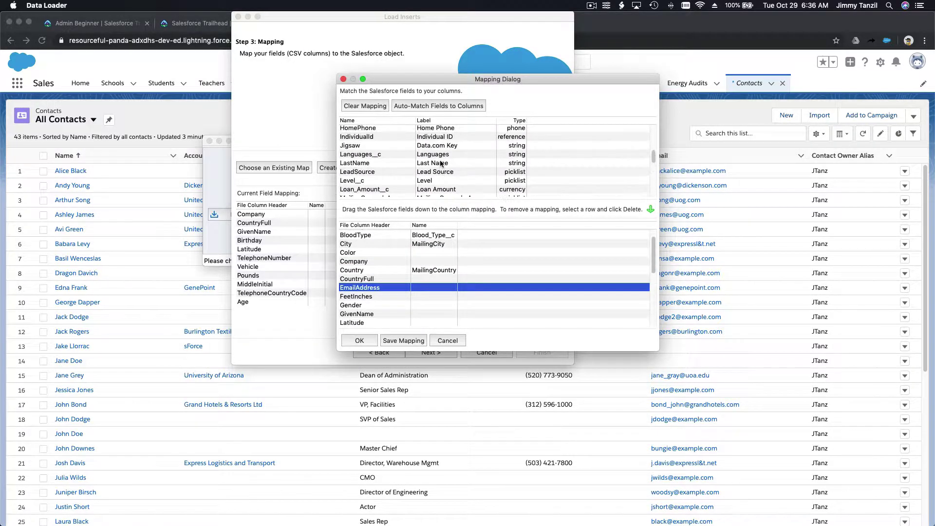
scroll(440, 163, "up", 5)
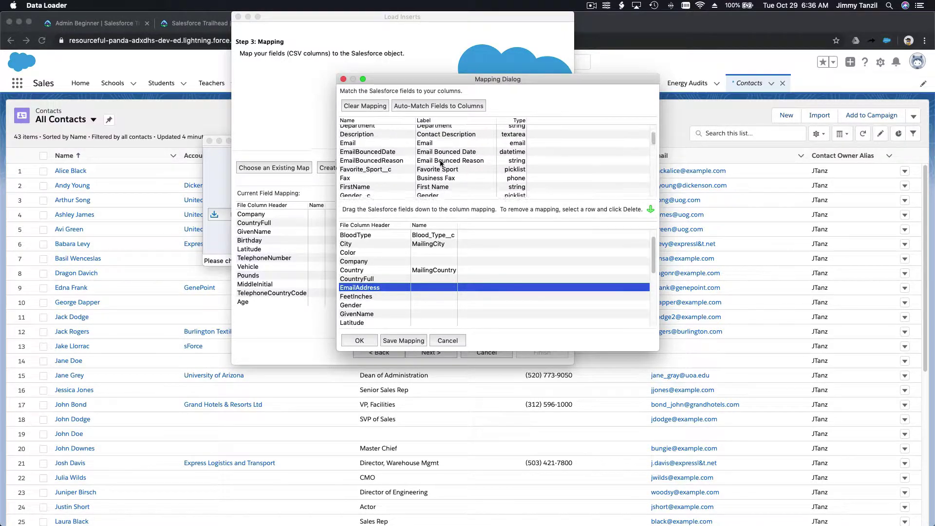
left_click_drag(433, 144, 437, 288)
scroll(417, 159, "up", 15)
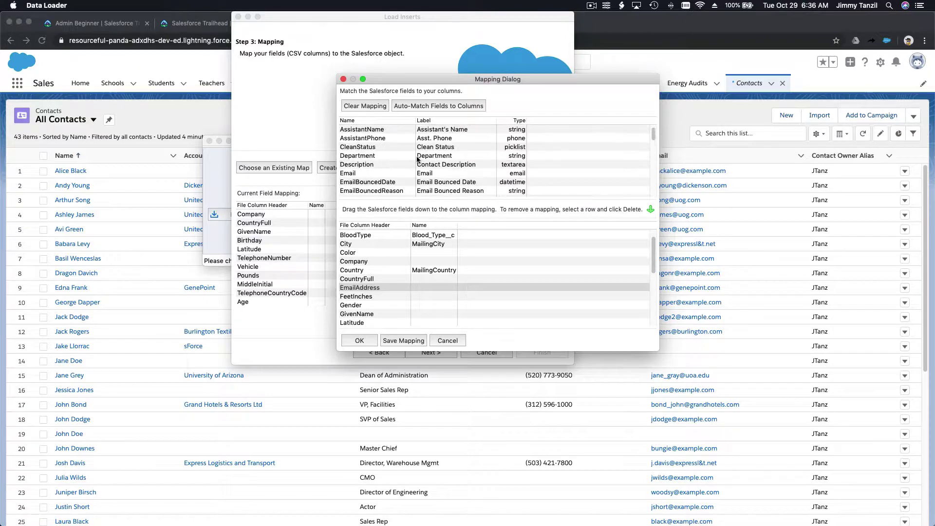
left_click_drag(424, 174, 417, 267)
scroll(425, 191, "up", 10)
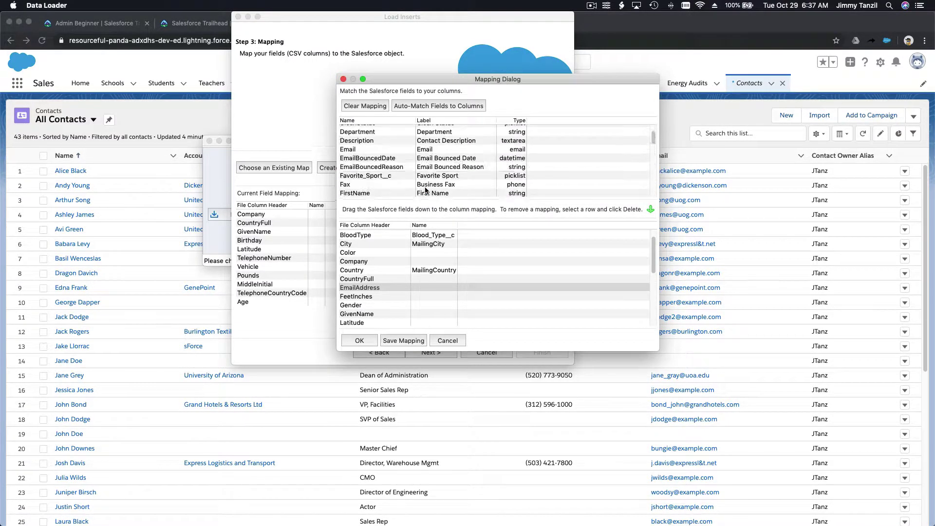
scroll(425, 189, "up", 3)
left_click(418, 178)
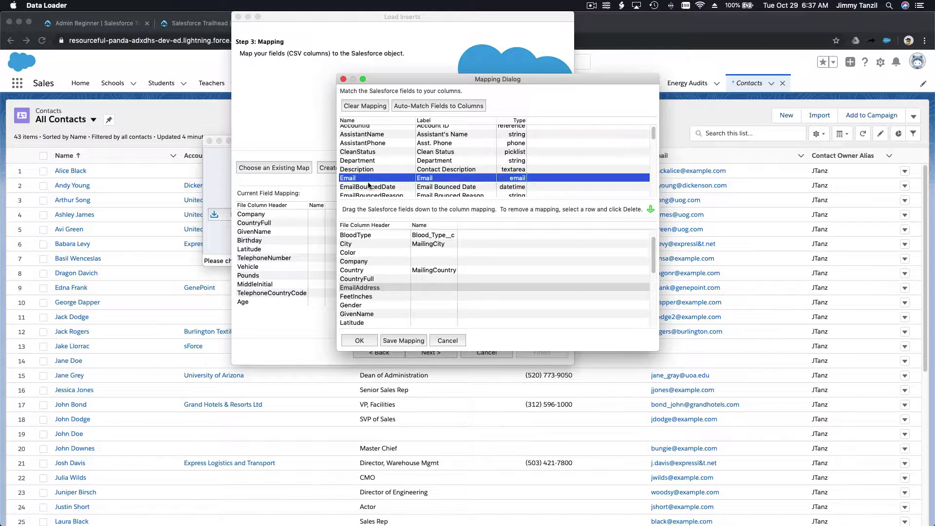
left_click_drag(399, 247, 418, 288)
Check the Height__c and Height_inches__c fields as candidates for the FeetInches column, leave it unmapped and select the Gender column
scroll(455, 290, "down", 3)
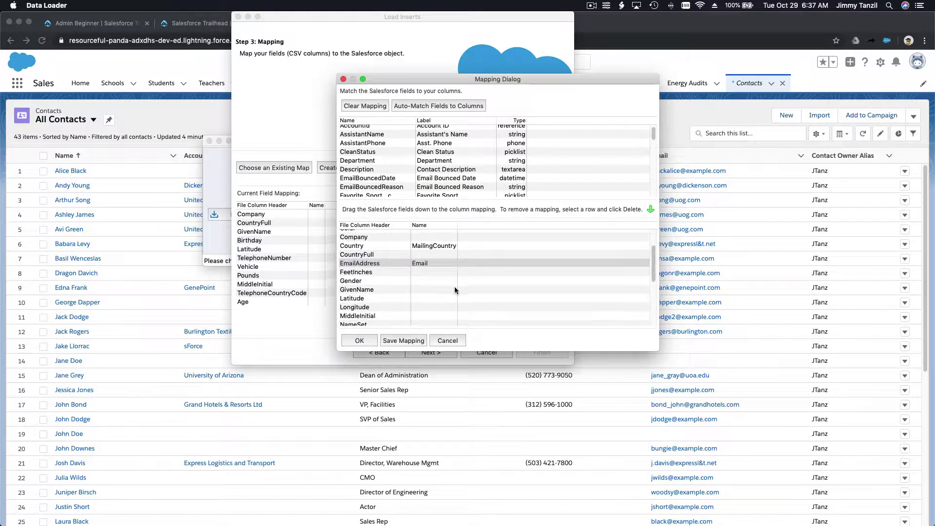
left_click(434, 271)
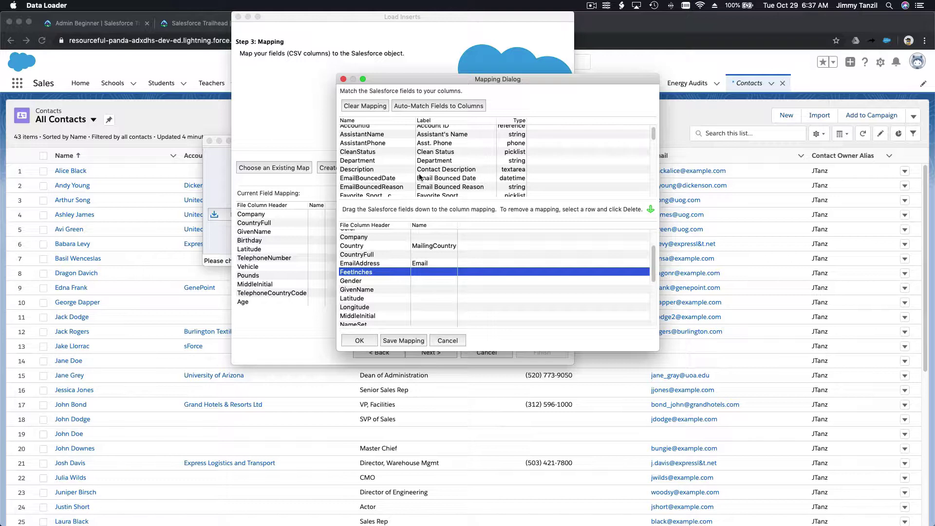
scroll(420, 178, "down", 5)
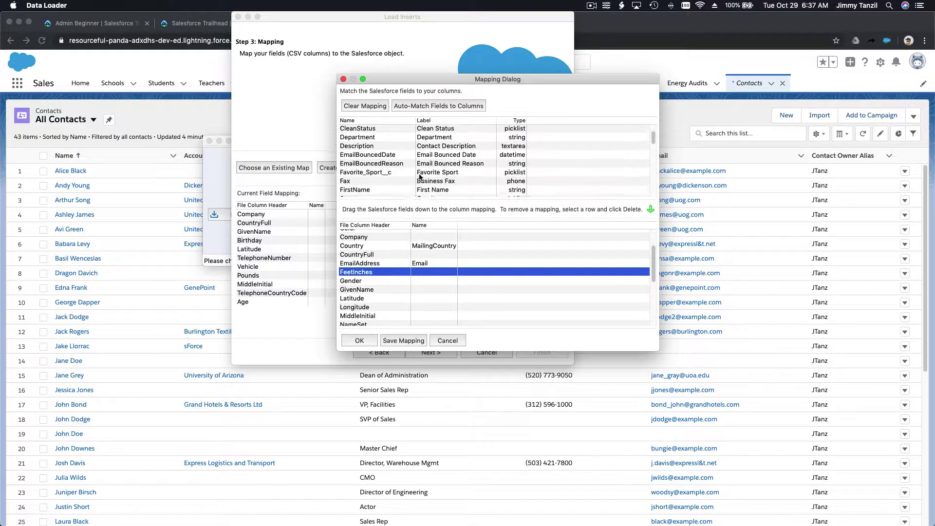
scroll(419, 178, "down", 1)
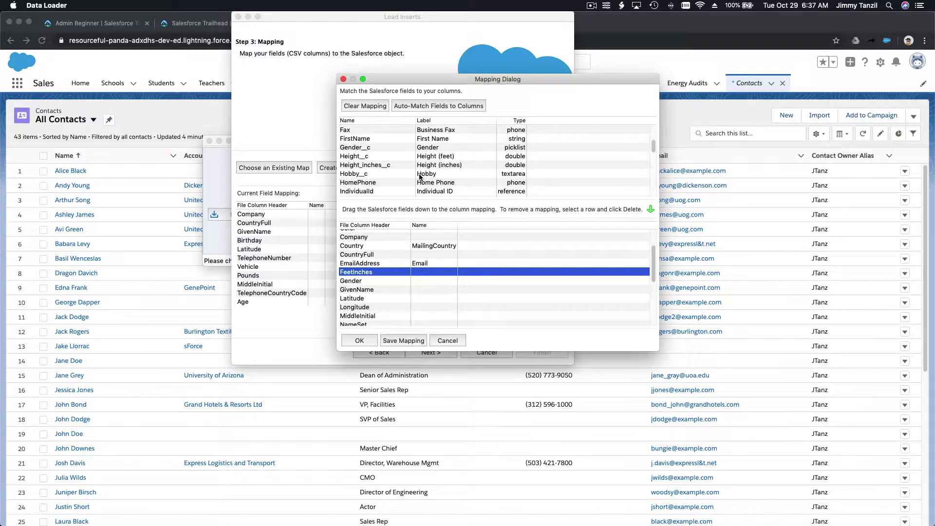
left_click(418, 165)
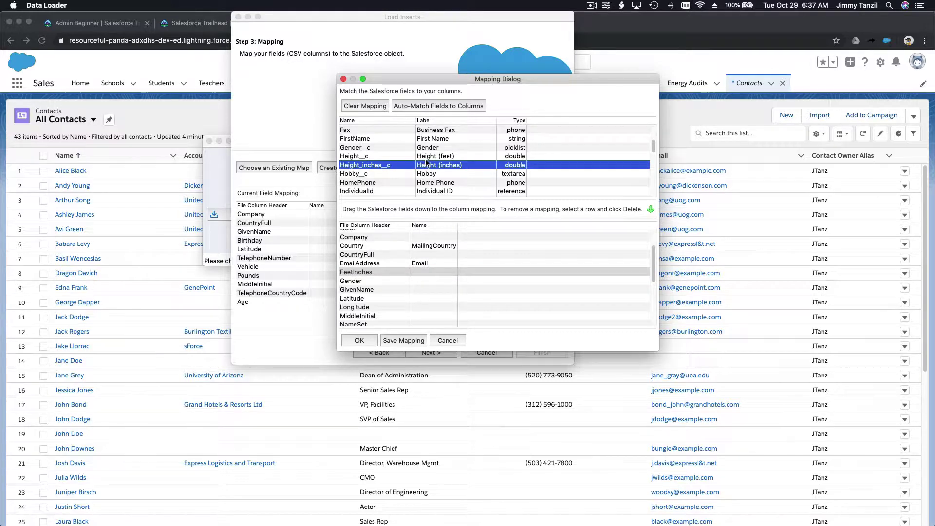
left_click(425, 159)
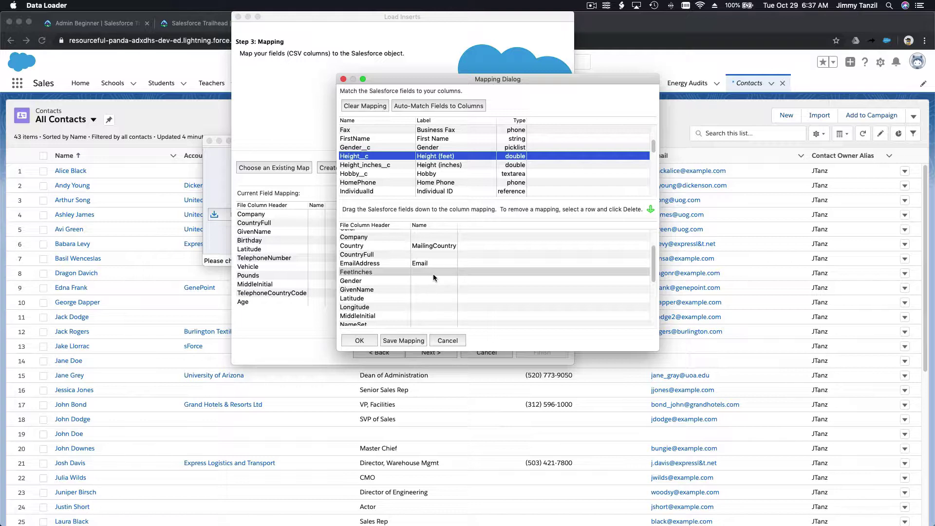
scroll(433, 274, "down", 1)
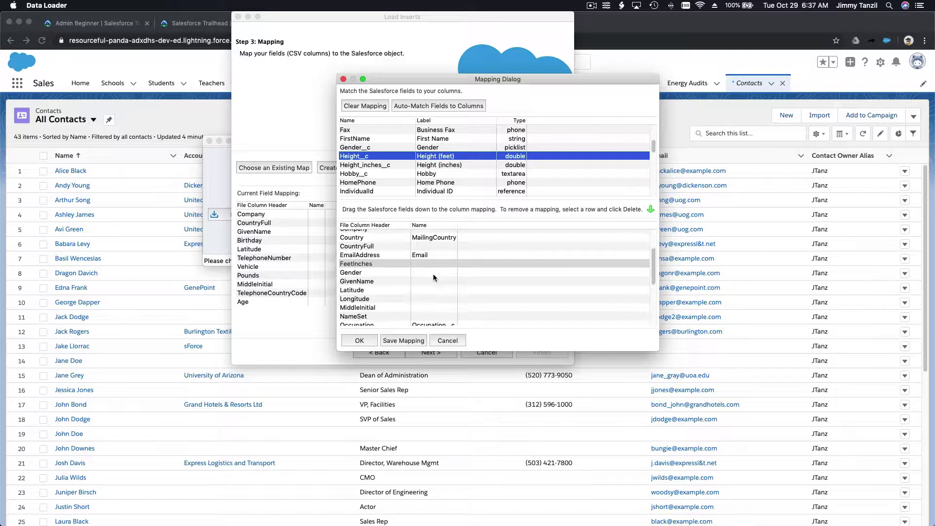
scroll(434, 273, "up", 1)
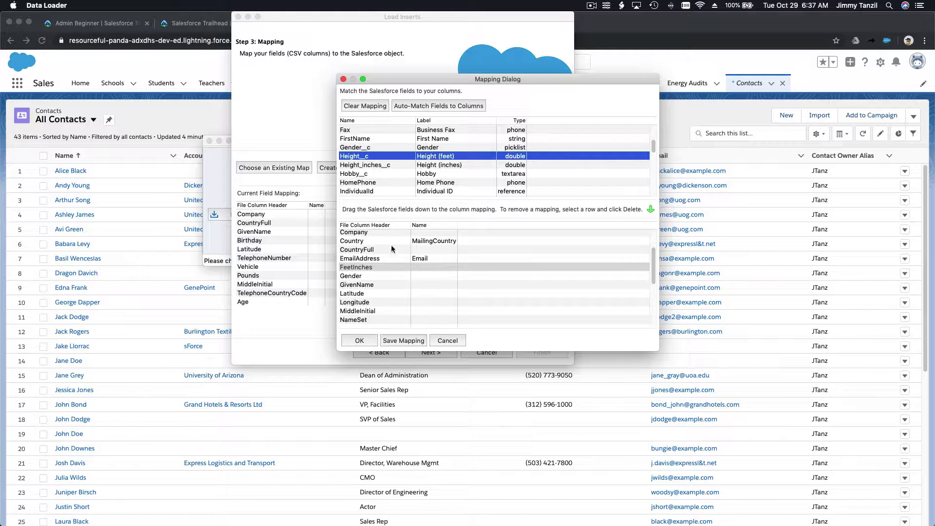
left_click(384, 276)
scroll(411, 166, "up", 3)
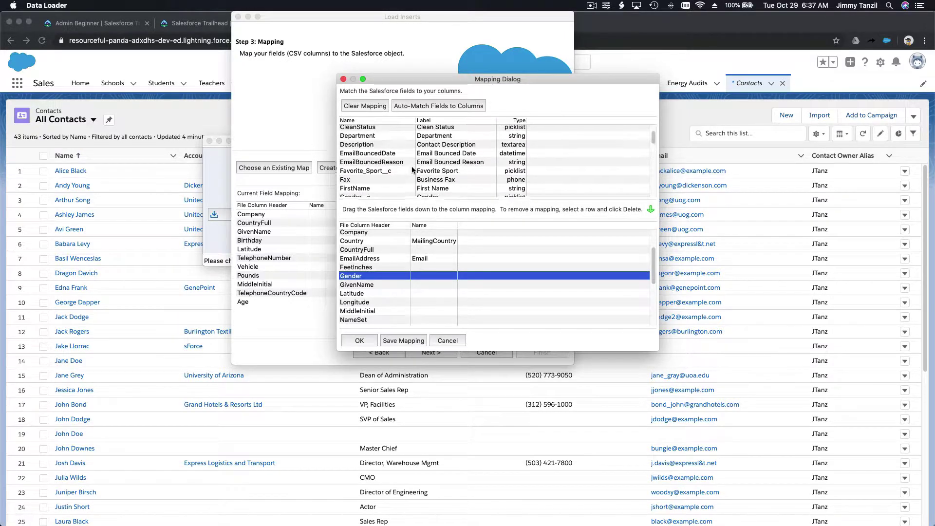
Switch to Excel and examine how heights are written in the FeetInches column of the FakeNameGenerator.com_7949b499 sheet
left_click(527, 511)
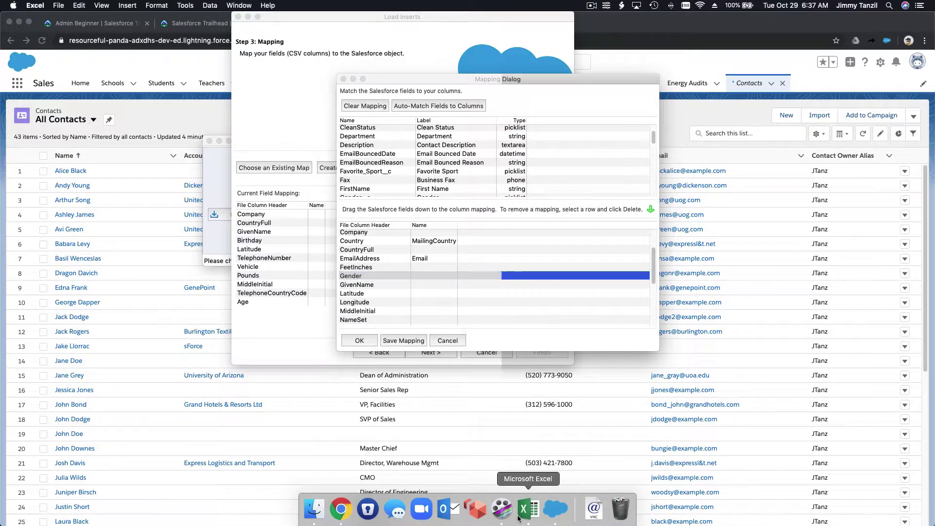
double_click(751, 19)
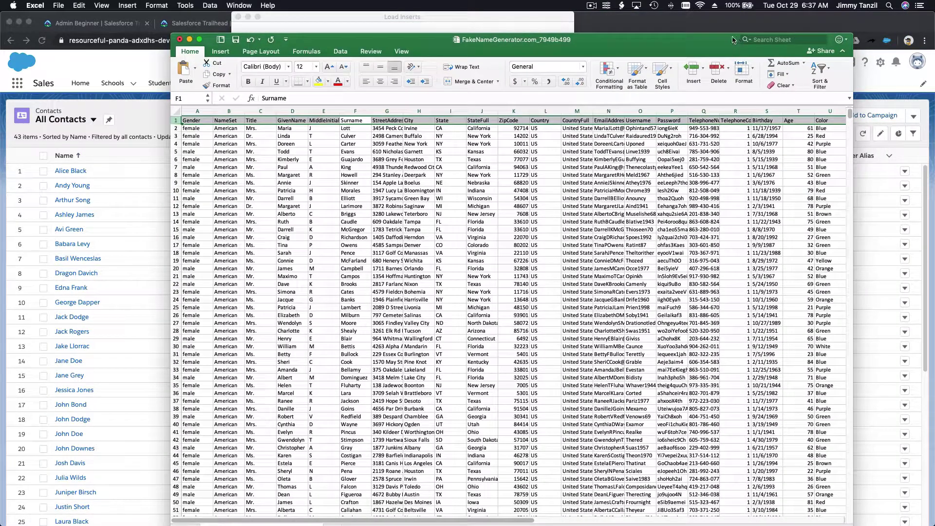
scroll(704, 132, "right", 10)
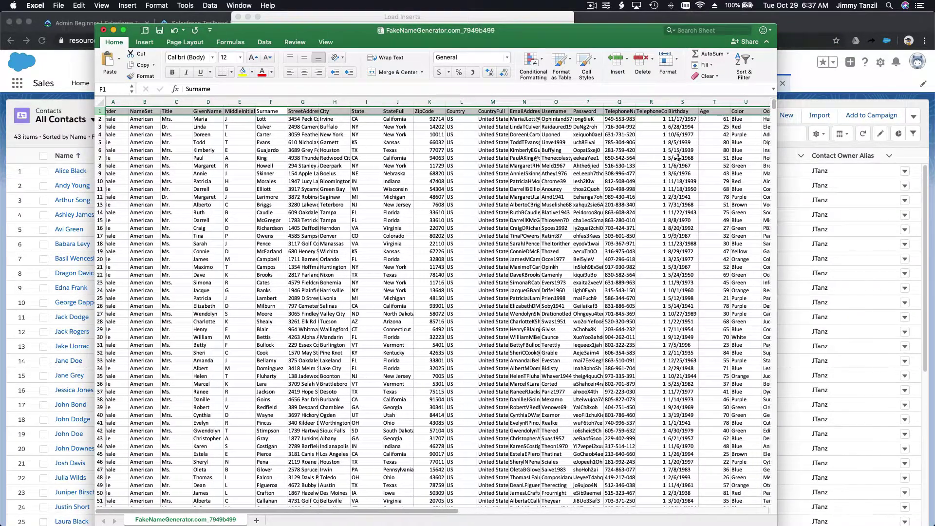
scroll(678, 158, "right", 6)
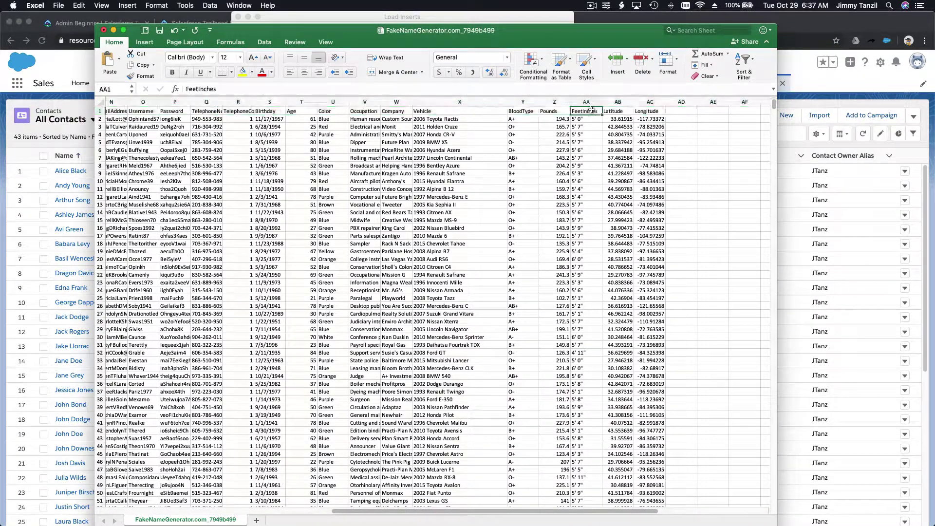
left_click(586, 102)
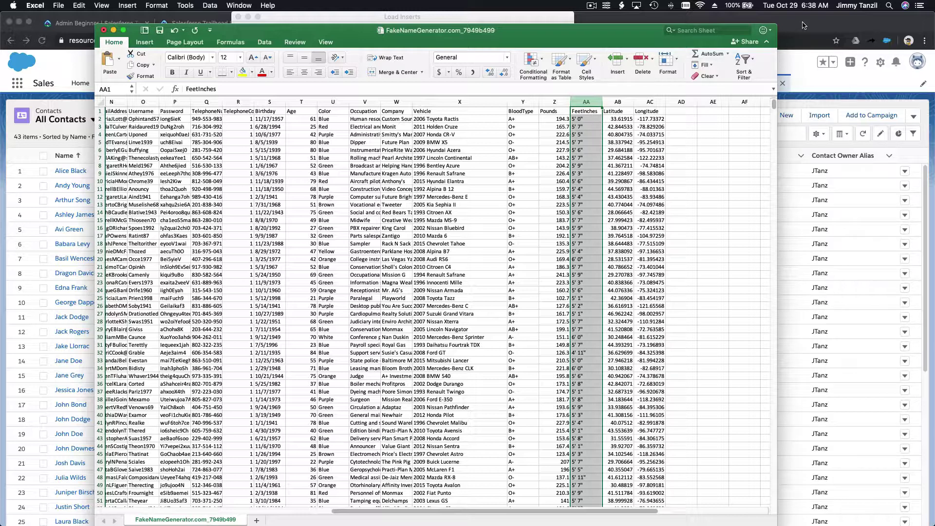
Switch back to Data Loader and map the Gender__c field to the Gender column and FirstName to GivenName
left_click(502, 16)
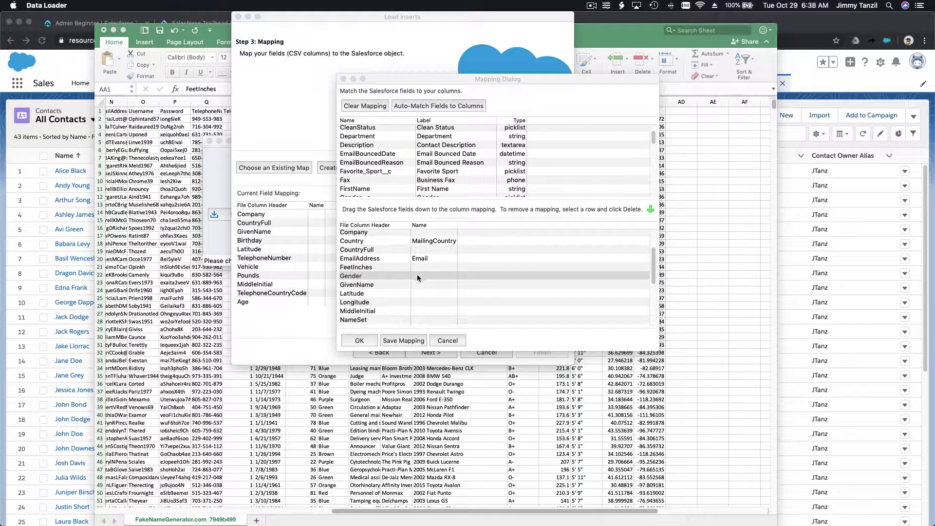
scroll(423, 184, "up", 3)
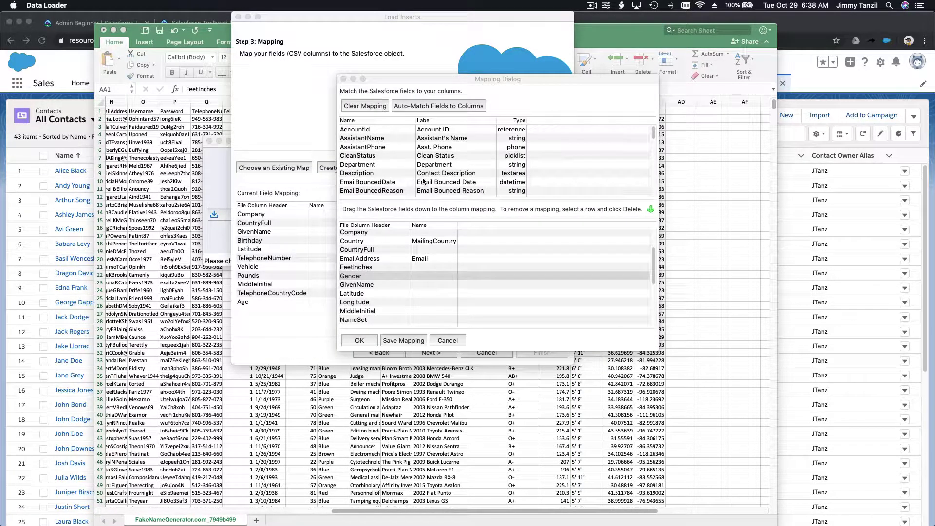
scroll(424, 181, "down", 5)
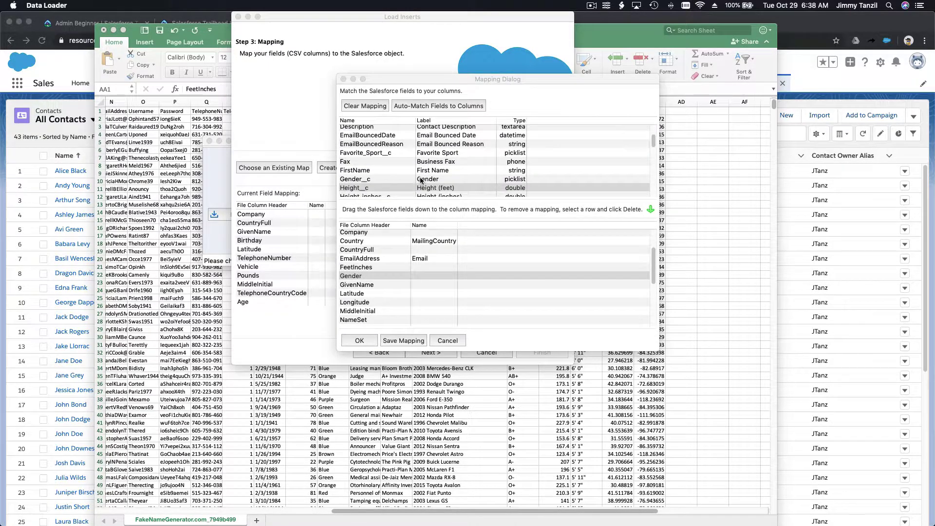
left_click_drag(422, 181, 422, 276)
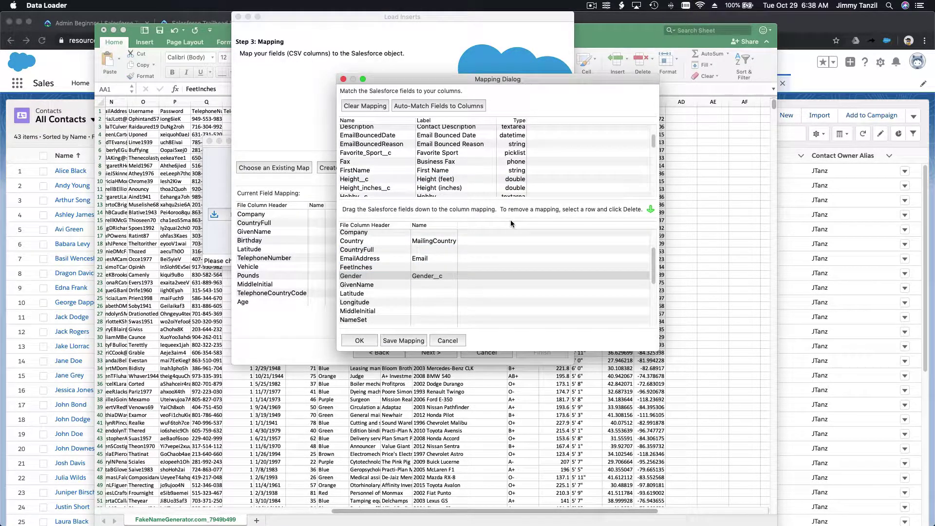
left_click_drag(456, 171, 454, 285)
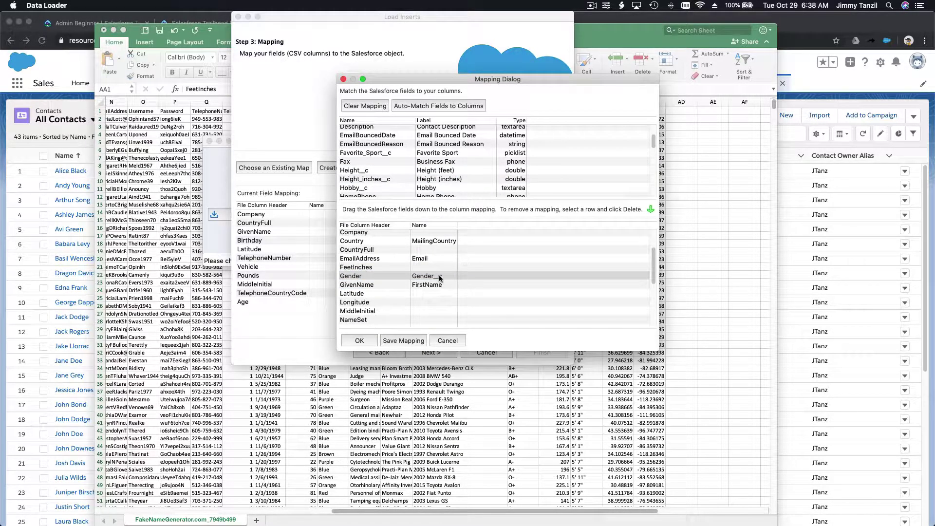
Leave the Latitude, Longitude, MiddleInitial and NameSet columns unmapped and map the Weight__c field to the Pounds column
scroll(453, 272, "down", 2)
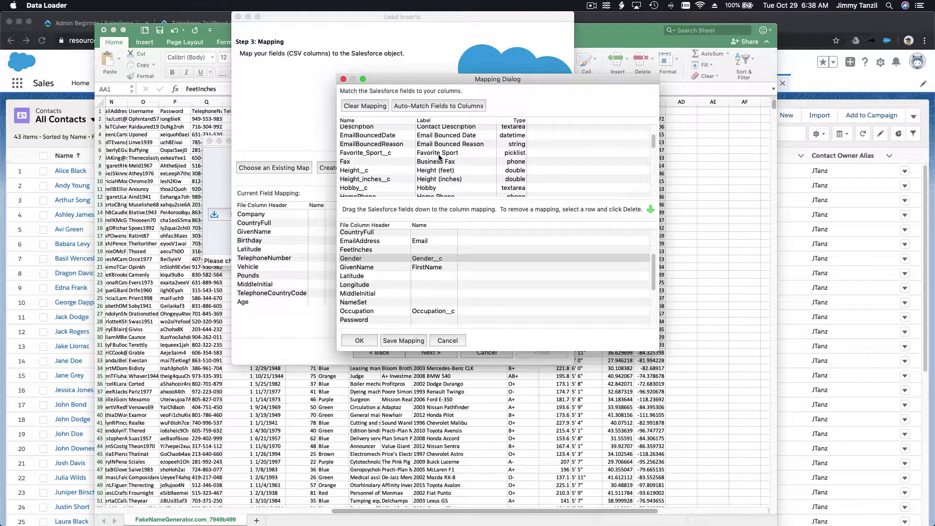
scroll(438, 156, "down", 10)
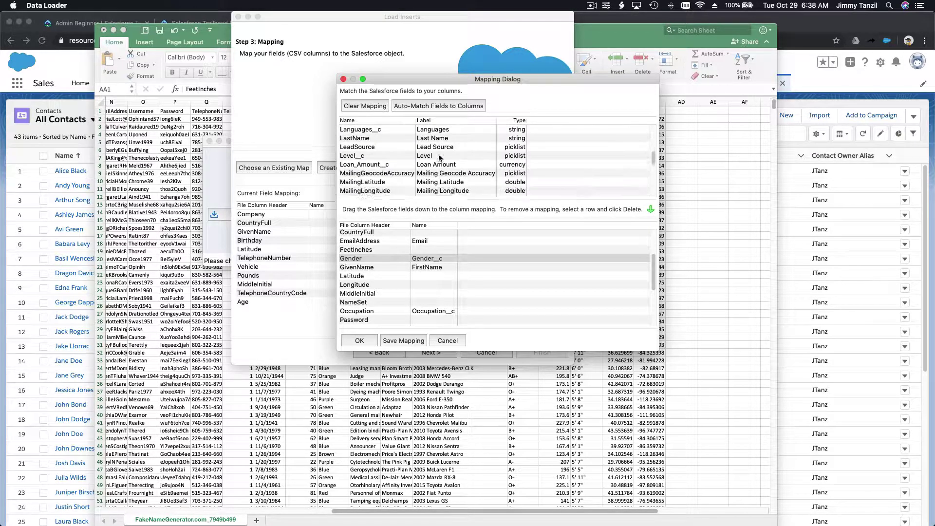
scroll(438, 157, "down", 8)
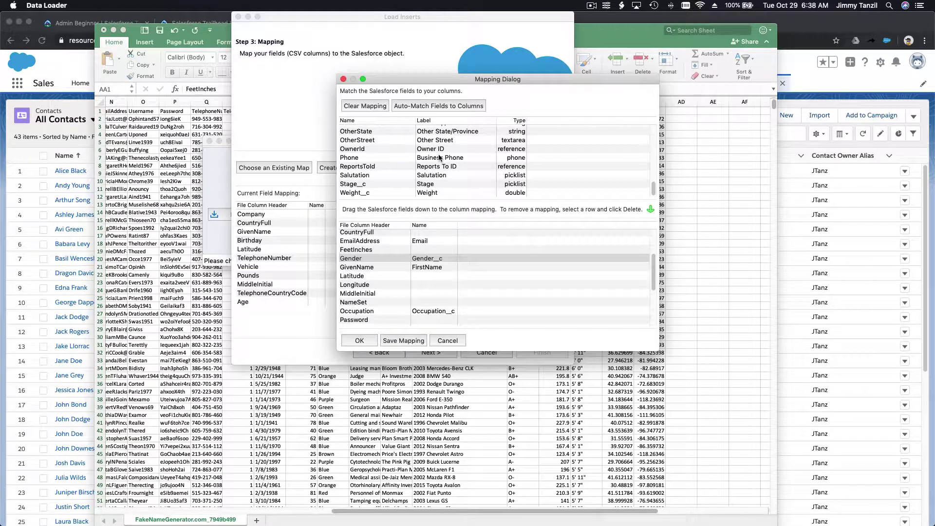
left_click(456, 295)
left_click(455, 304)
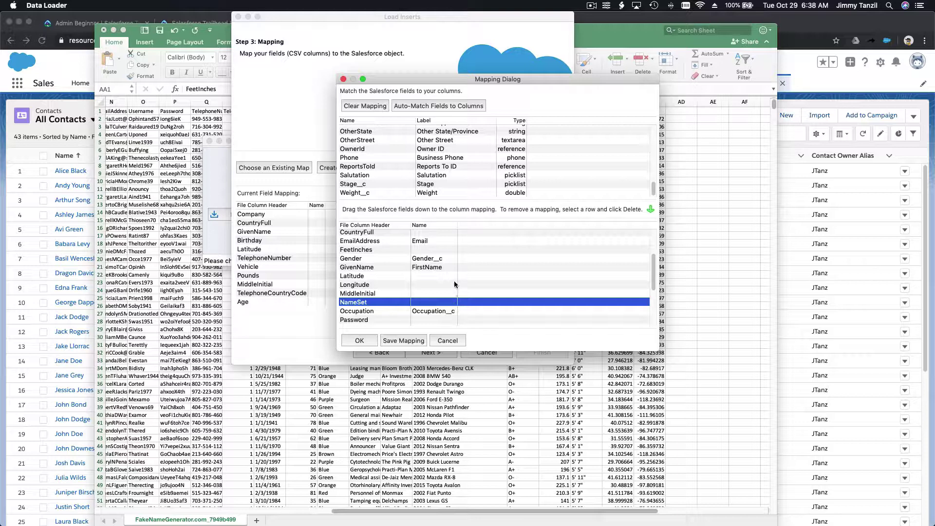
scroll(455, 285, "down", 1)
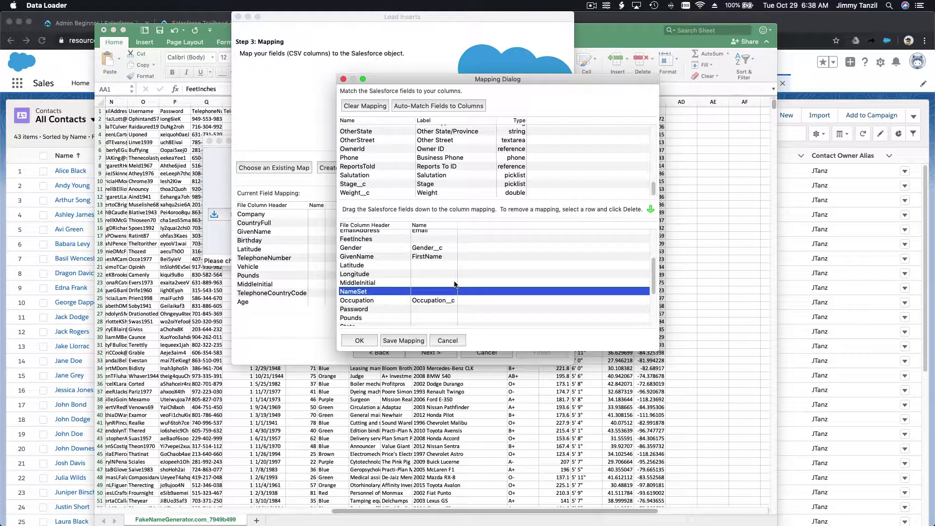
scroll(453, 285, "down", 3)
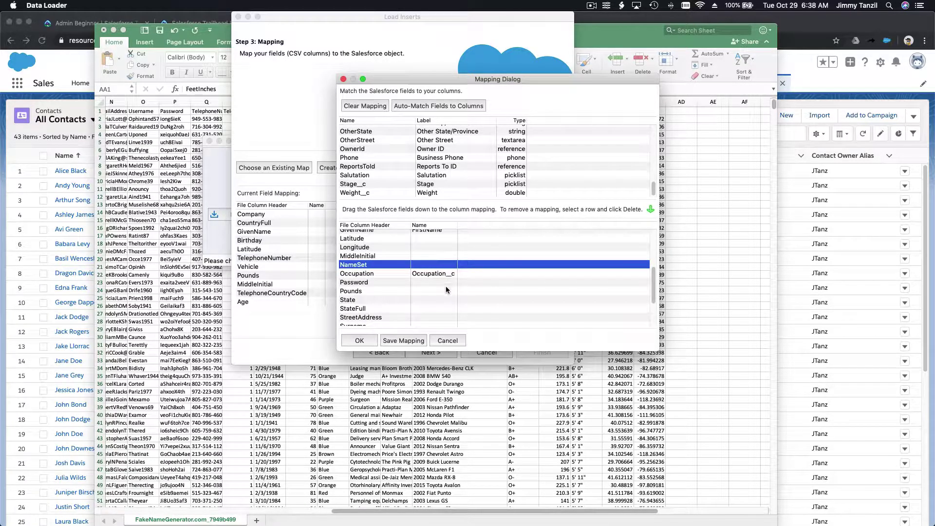
left_click(445, 288)
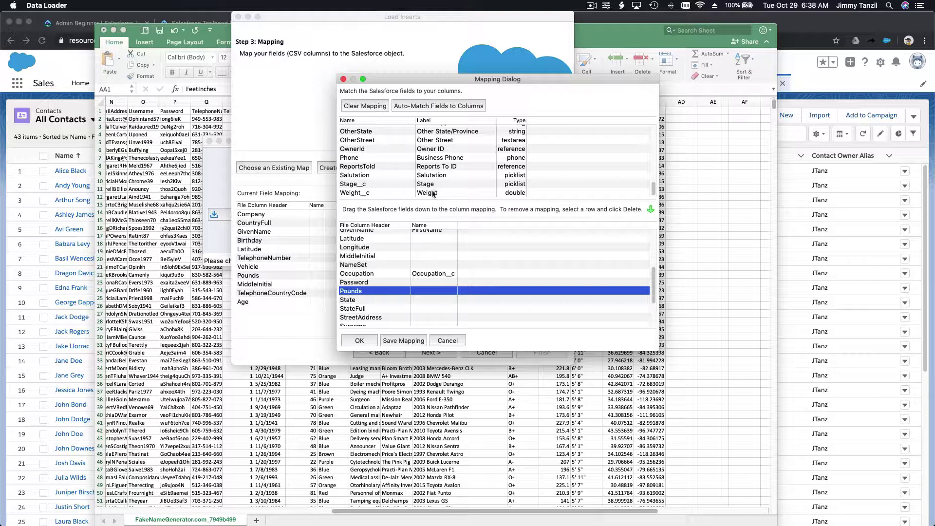
left_click_drag(433, 194, 433, 293)
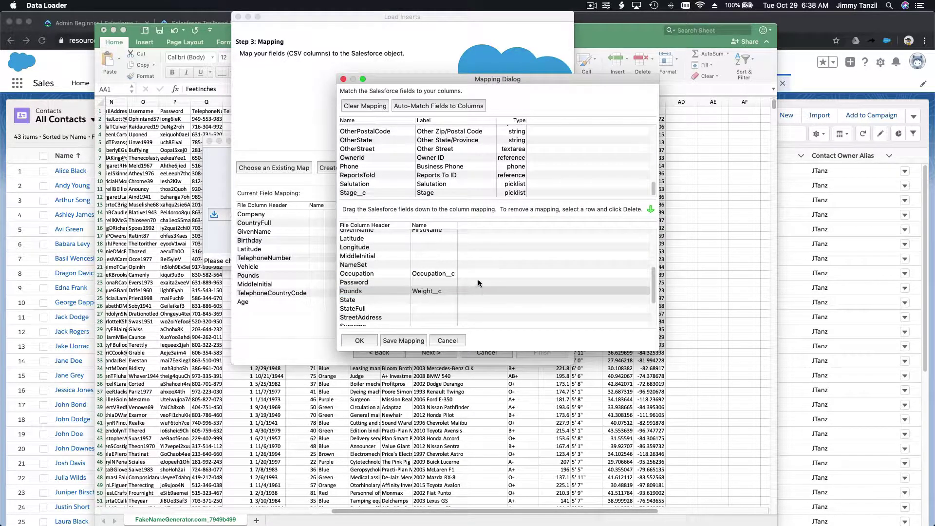
Map the MailingState field to the State column
scroll(477, 282, "down", 2)
scroll(438, 186, "up", 3)
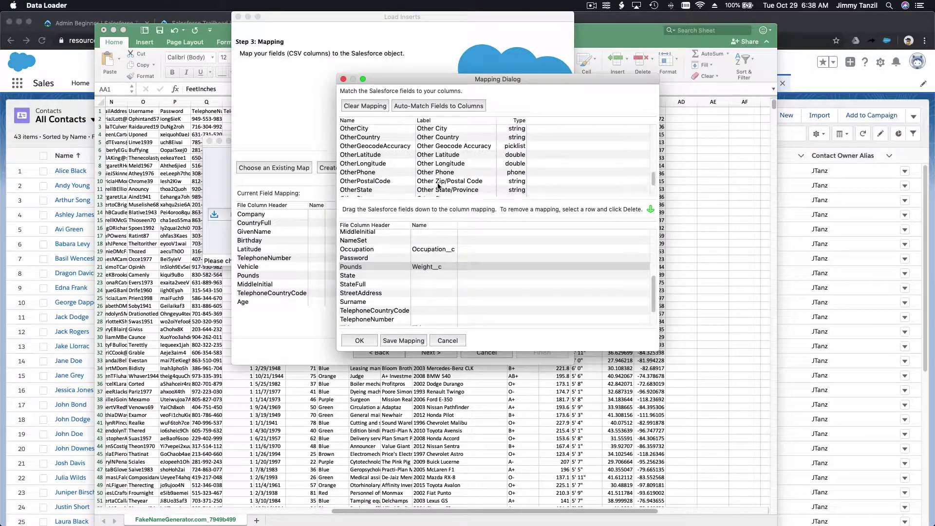
scroll(438, 186, "up", 3)
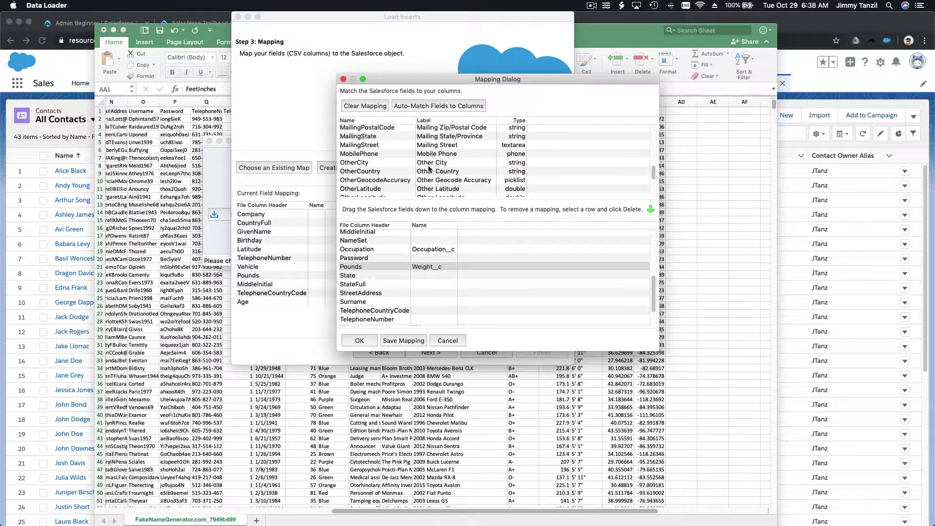
scroll(429, 169, "up", 3)
left_click(421, 177)
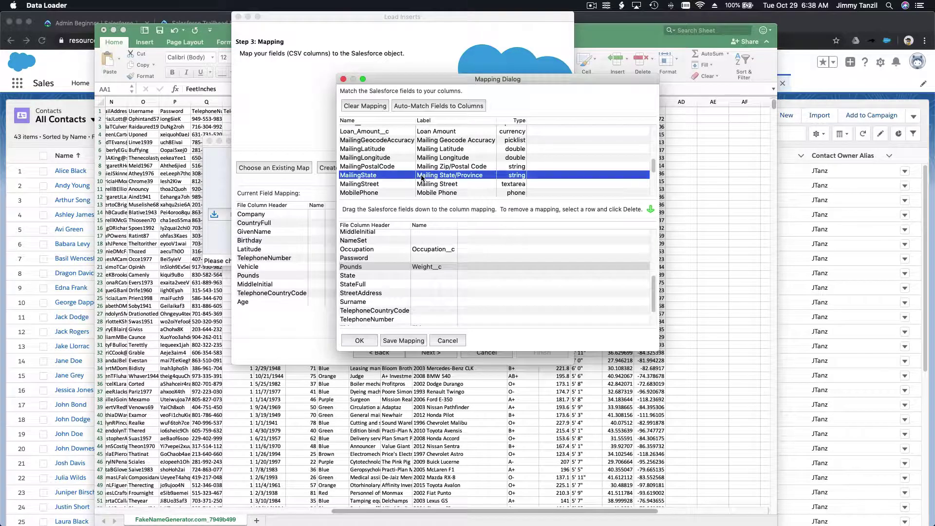
left_click_drag(438, 177, 440, 276)
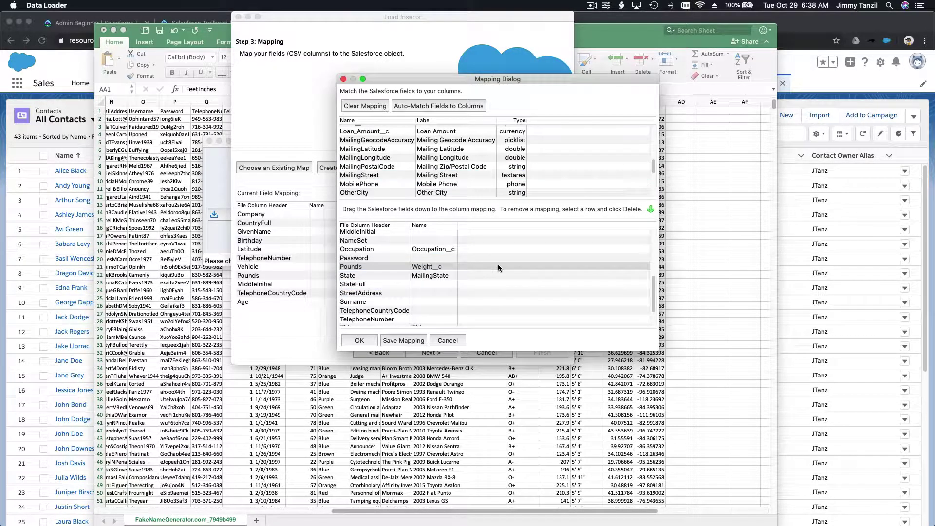
Map the MailingStreet field to the StreetAddress column
left_click(447, 293)
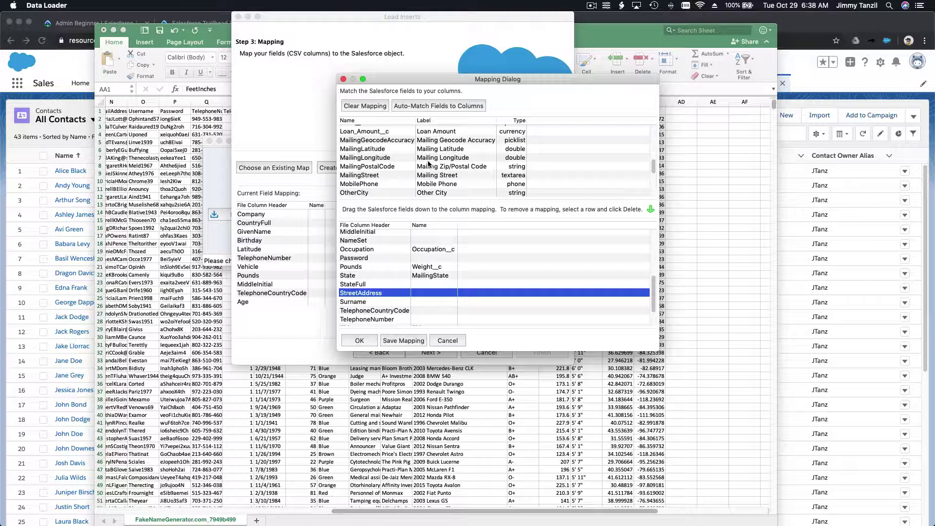
left_click(413, 176)
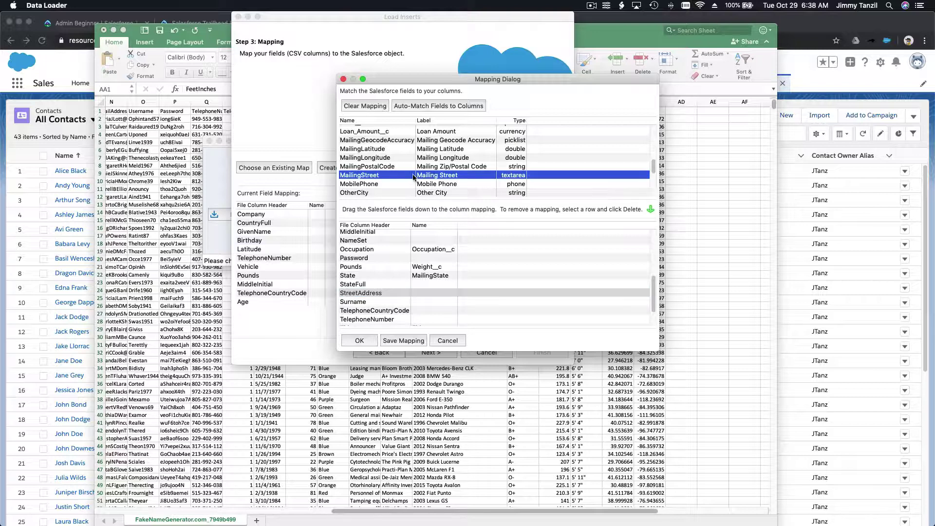
left_click_drag(413, 177, 453, 292)
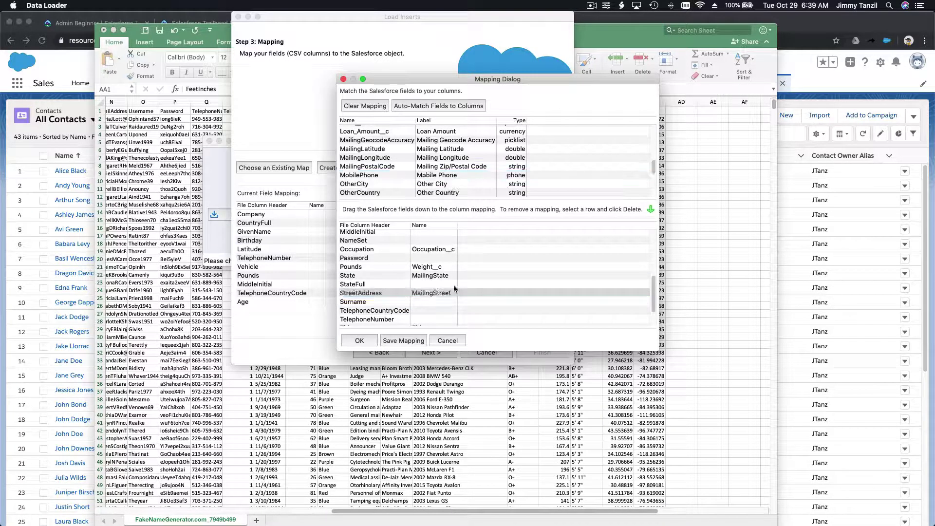
Map the LastName field to the Surname column
scroll(453, 288, "down", 1)
scroll(423, 171, "up", 5)
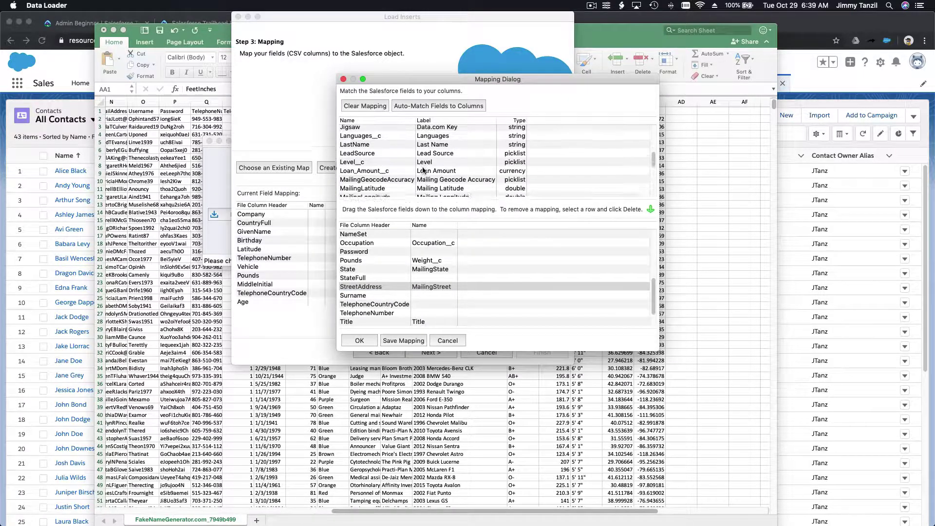
scroll(423, 170, "up", 1)
left_click(424, 158)
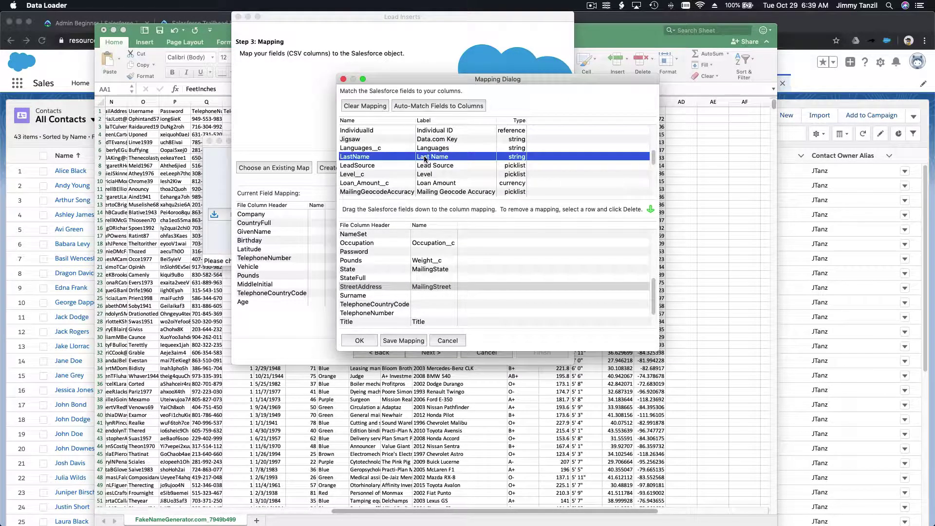
left_click_drag(424, 158, 427, 295)
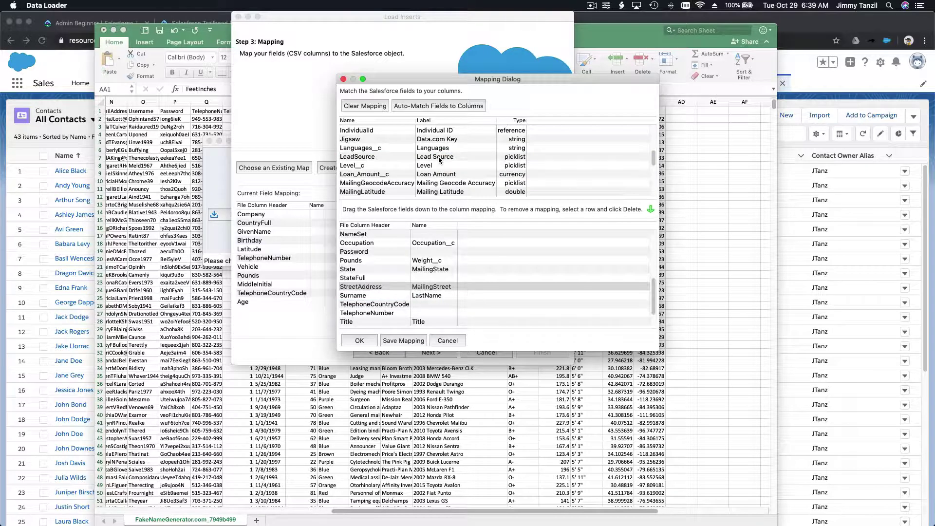
Map the Phone (Business Phone) field to the TelephoneNumber column
scroll(439, 156, "down", 5)
scroll(439, 161, "down", 4)
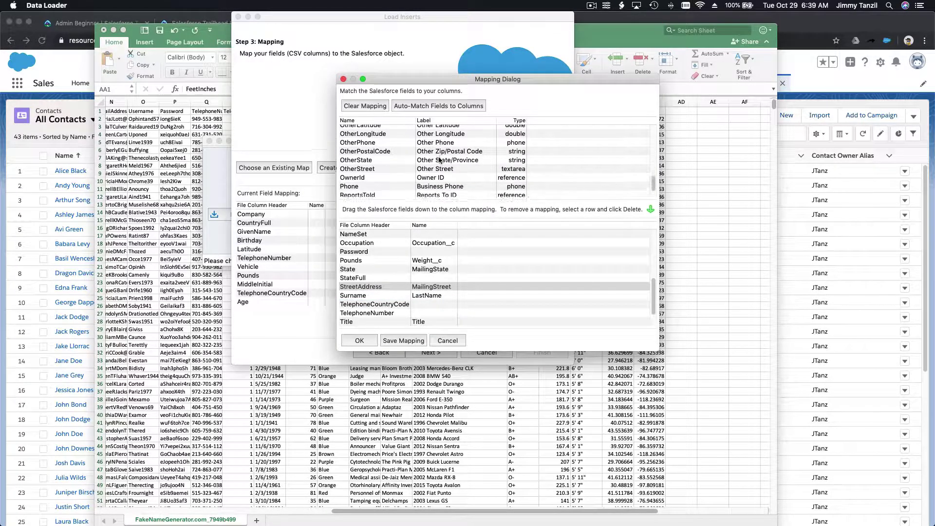
left_click(439, 175)
left_click_drag(437, 173, 441, 313)
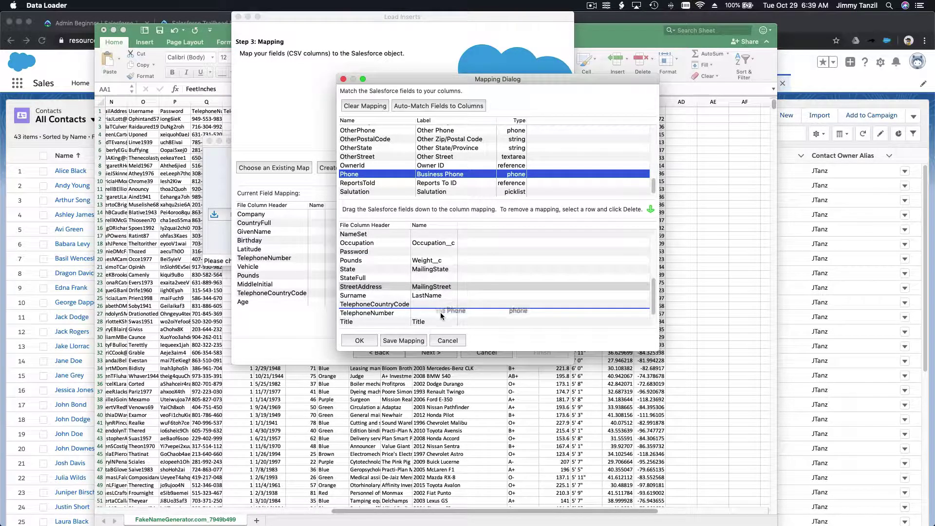
Leave the Username and Vehicle columns unmapped and map the MailingPostalCode field to the ZipCode column
scroll(483, 285, "down", 2)
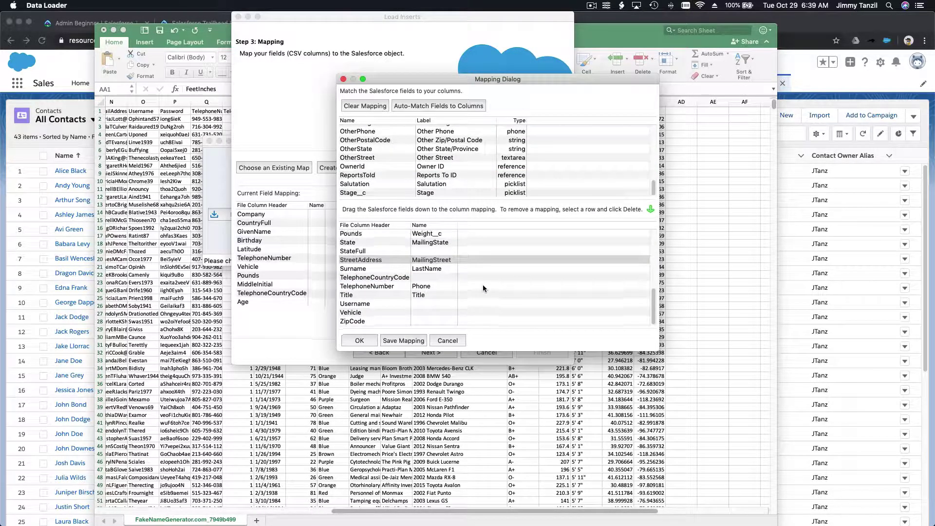
scroll(444, 155, "up", 6)
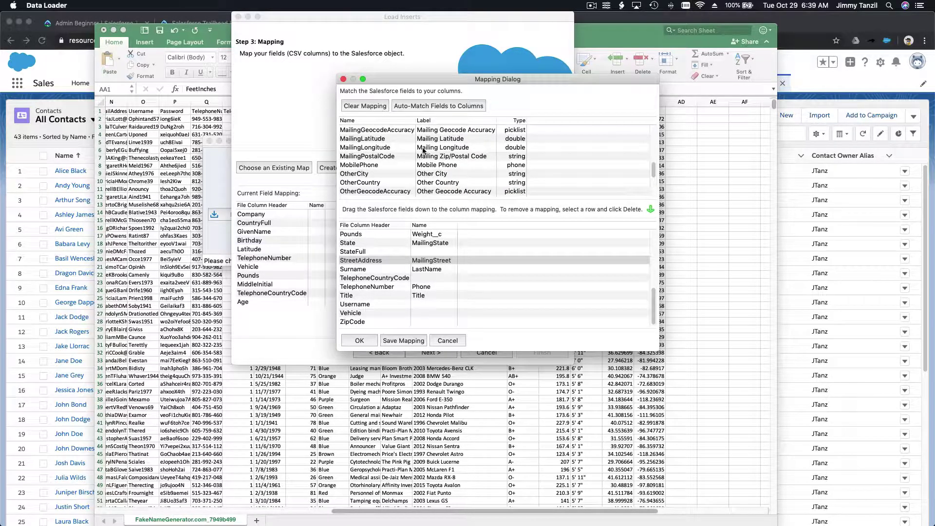
left_click(423, 148)
left_click(423, 157)
left_click_drag(422, 157, 459, 319)
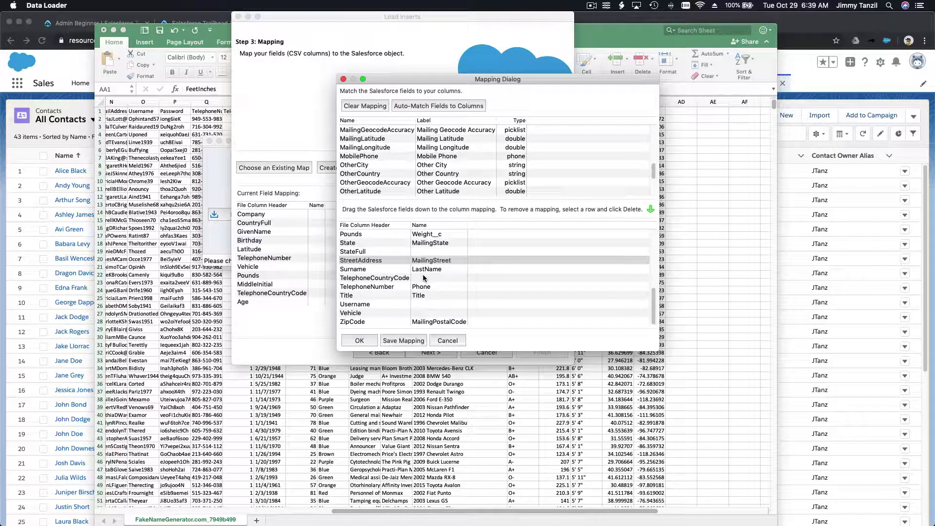
Review all column mappings from ZipCode back up to Age and accept the finished field mapping
scroll(420, 254, "up", 2)
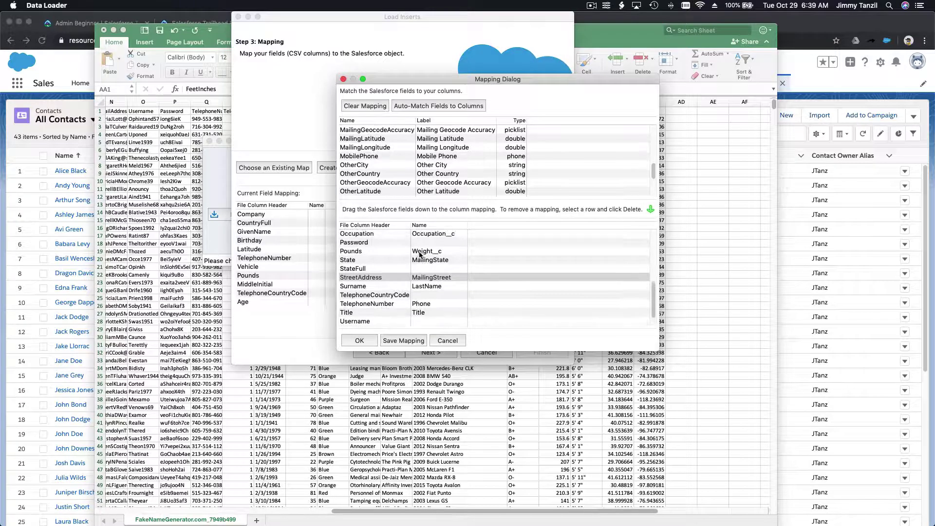
scroll(419, 254, "up", 4)
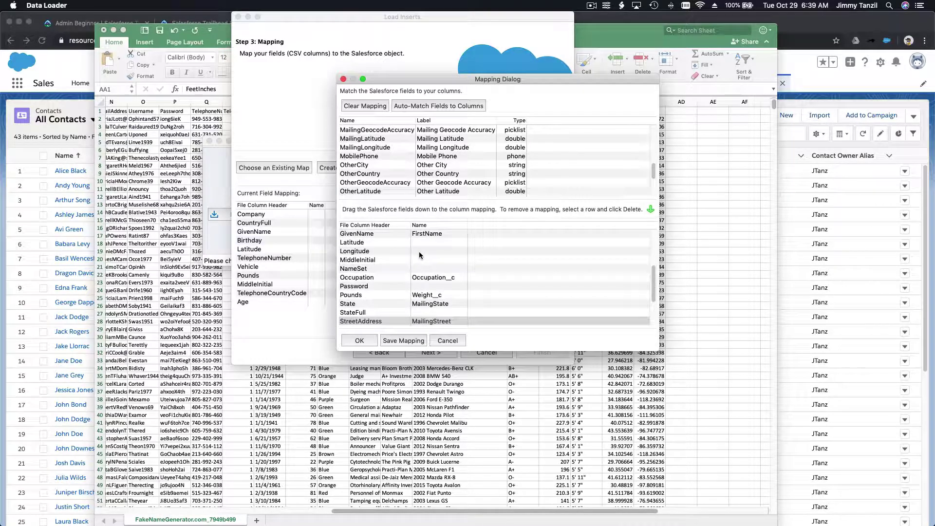
scroll(419, 254, "up", 5)
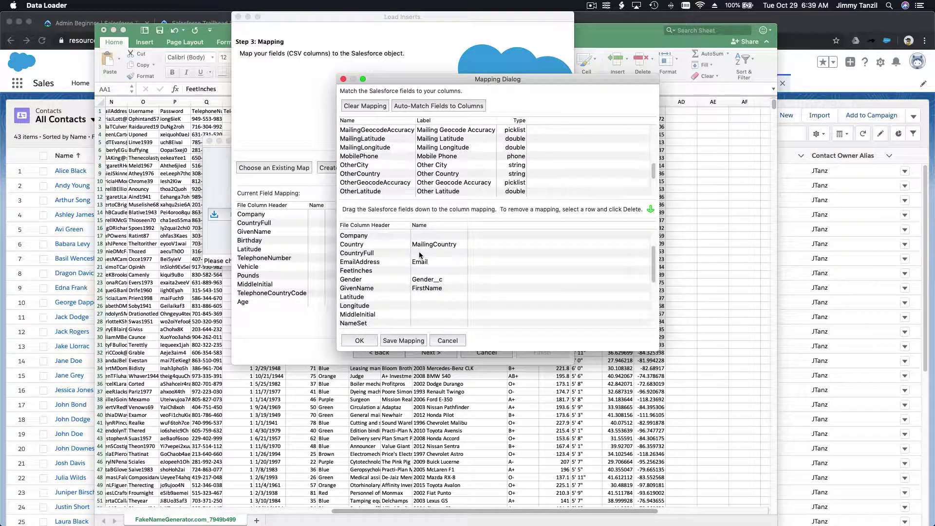
scroll(419, 254, "up", 4)
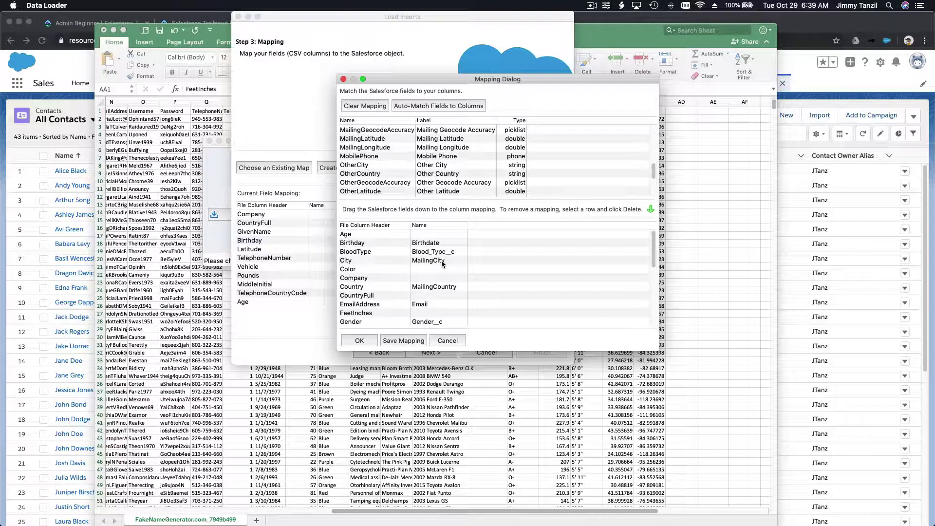
left_click(361, 340)
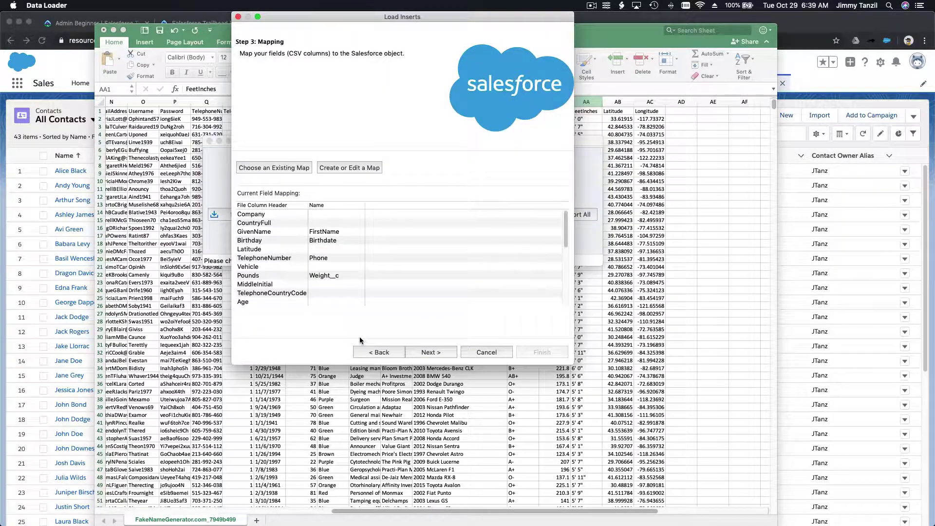
Keep the default directory for the success and error files and start inserting the new contact records
left_click(427, 352)
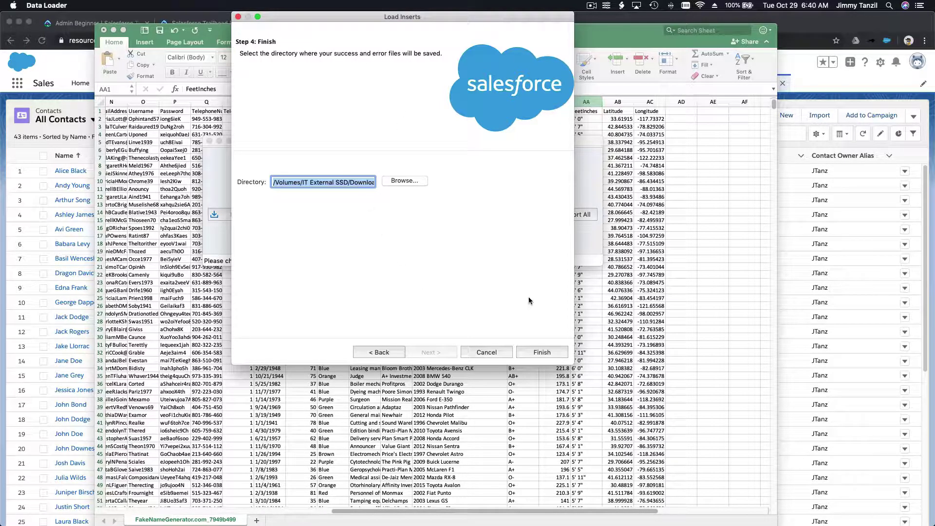
left_click(541, 354)
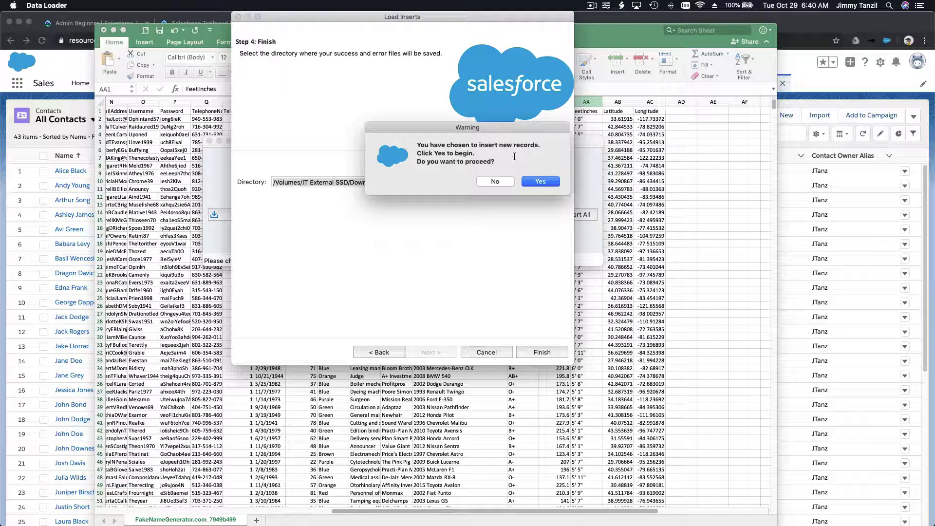
left_click(540, 181)
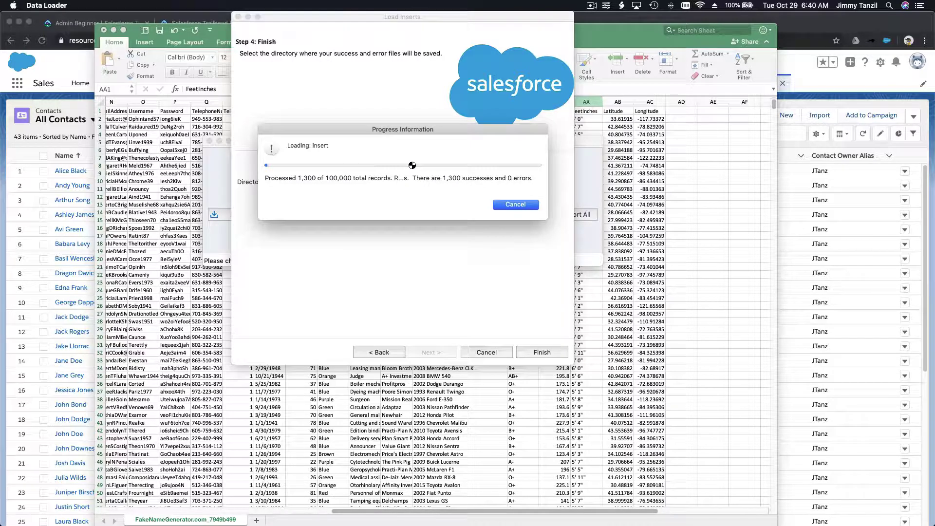
Switch to Chrome and refresh the All Contacts list view
left_click(72, 123)
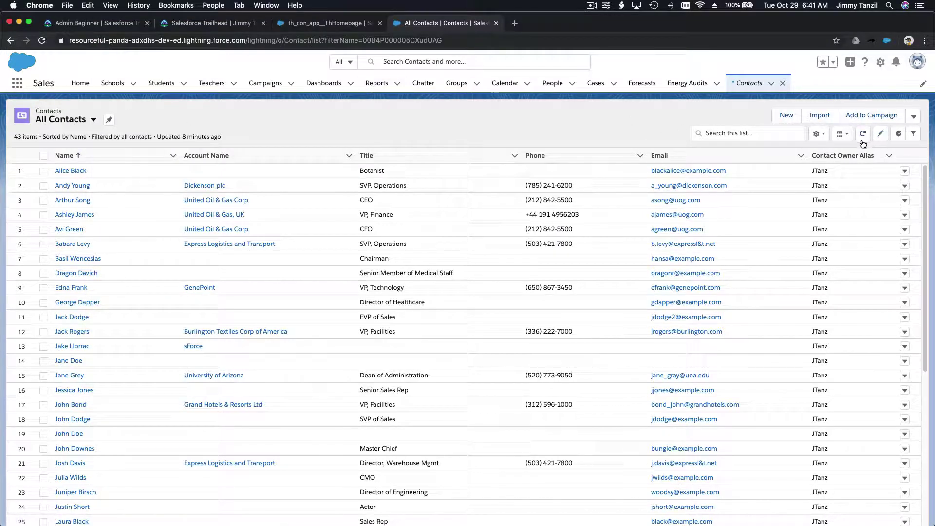
triple_click(16, 140)
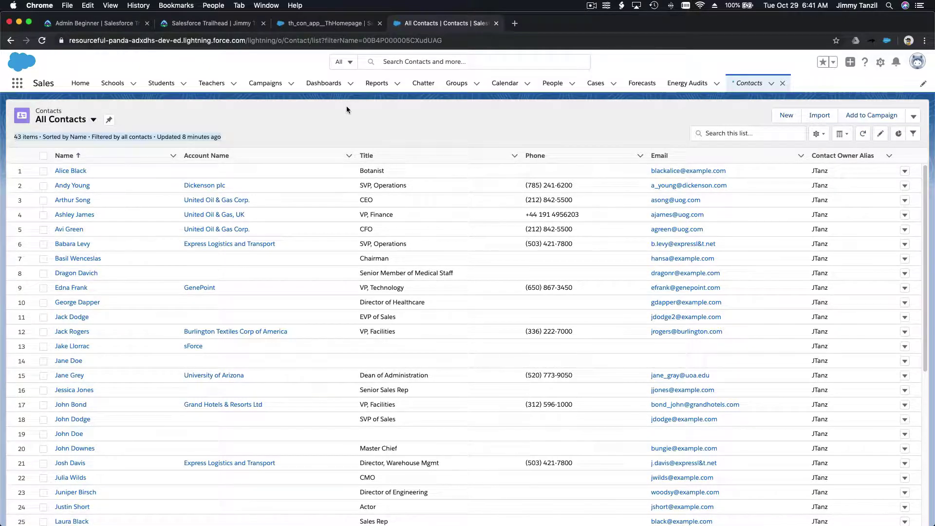
left_click(865, 137)
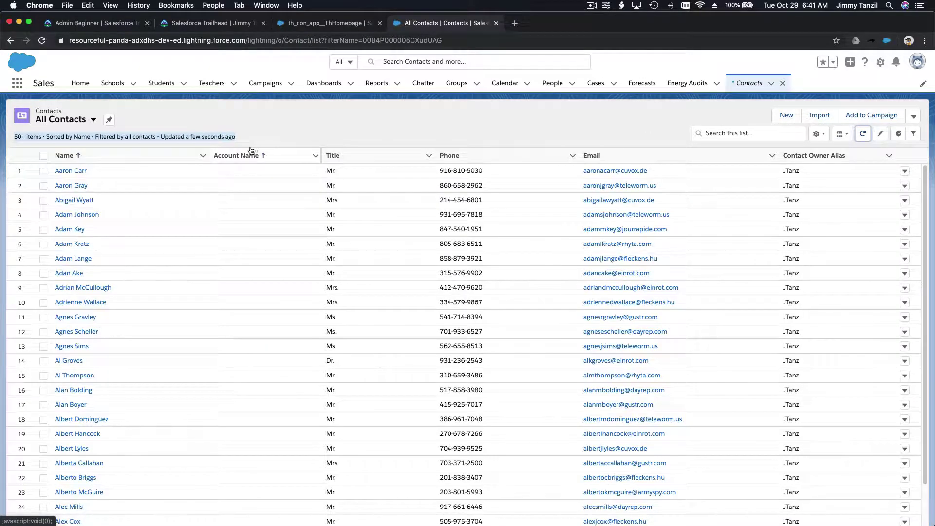
left_click(296, 136)
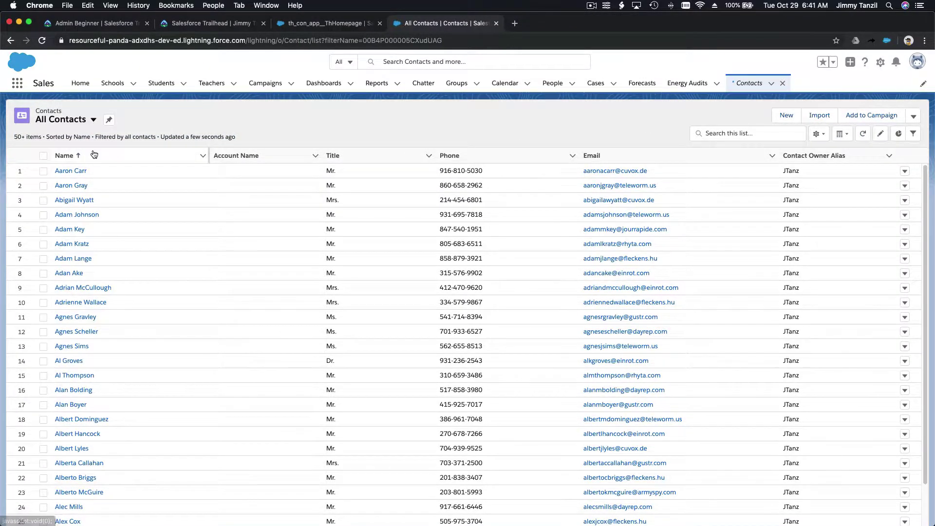
Look through the refreshed All Contacts list for the newly inserted contacts, going down and back to its first row
scroll(203, 264, "down", 10)
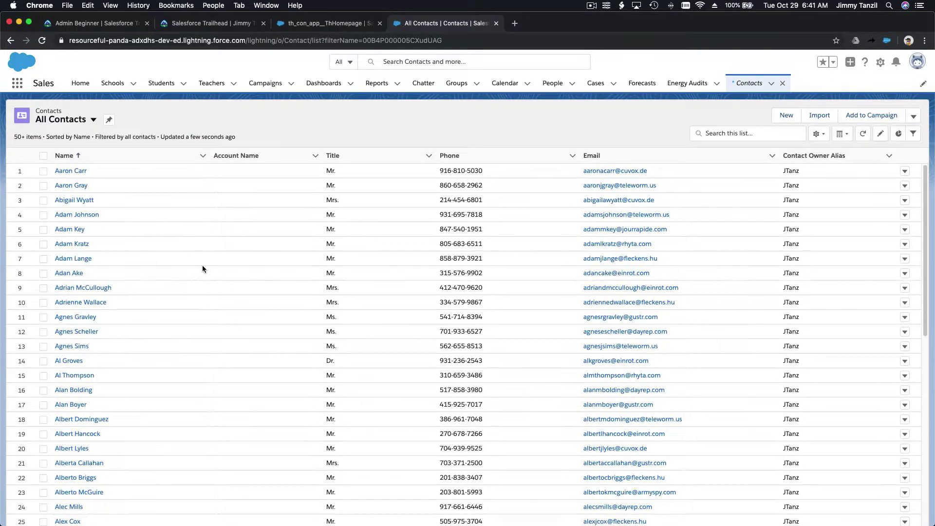
scroll(226, 244, "down", 15)
scroll(227, 245, "down", 11)
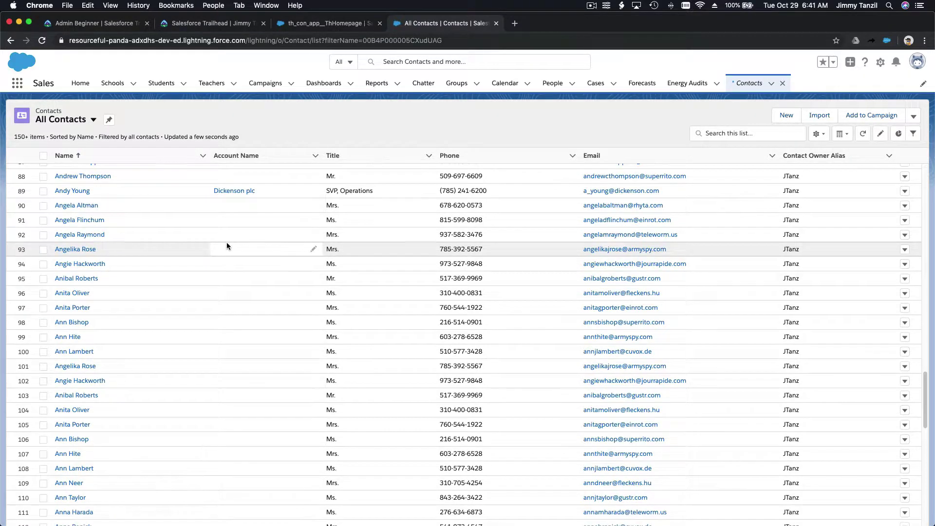
scroll(294, 291, "down", 20)
scroll(293, 291, "down", 6)
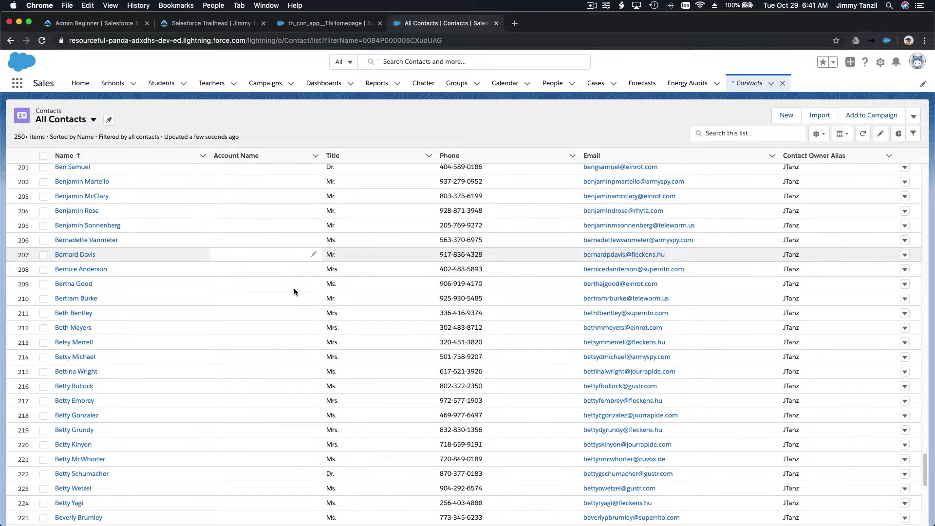
scroll(294, 291, "down", 2)
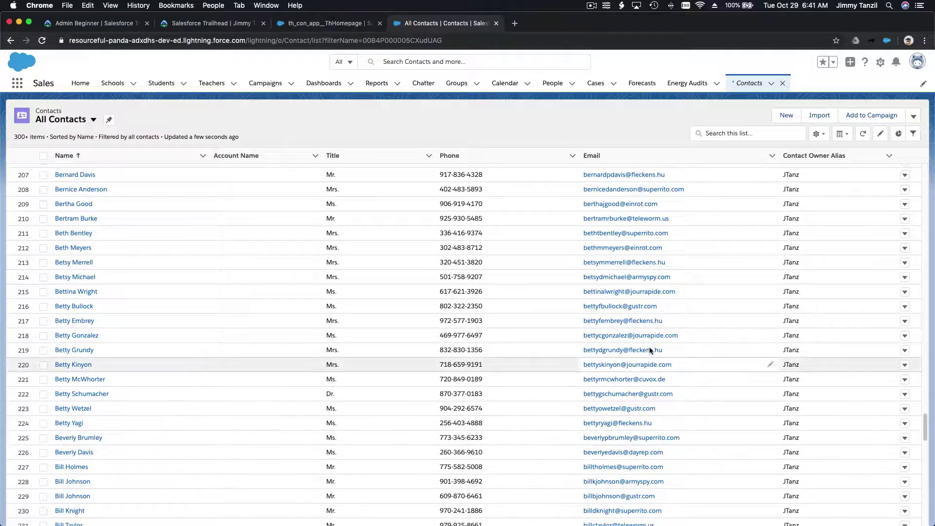
scroll(352, 407, "up", 5)
scroll(352, 407, "up", 20)
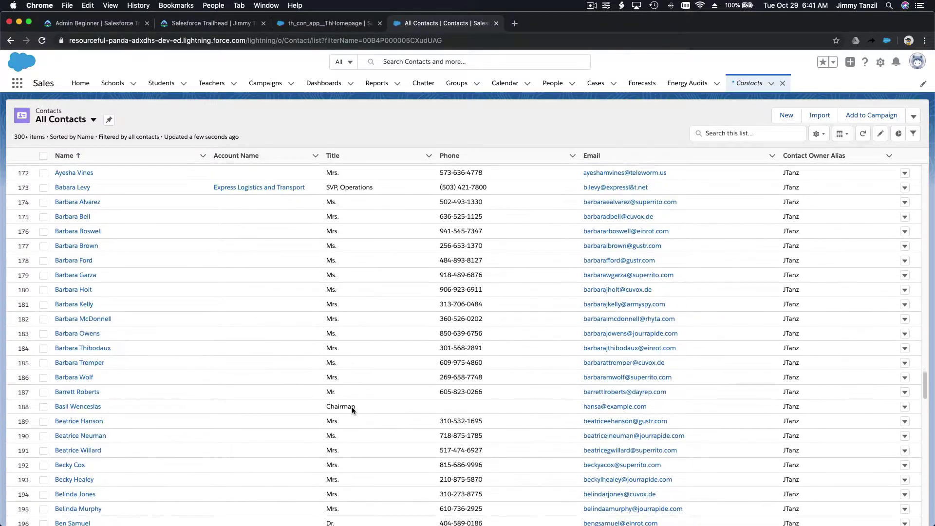
scroll(351, 407, "up", 18)
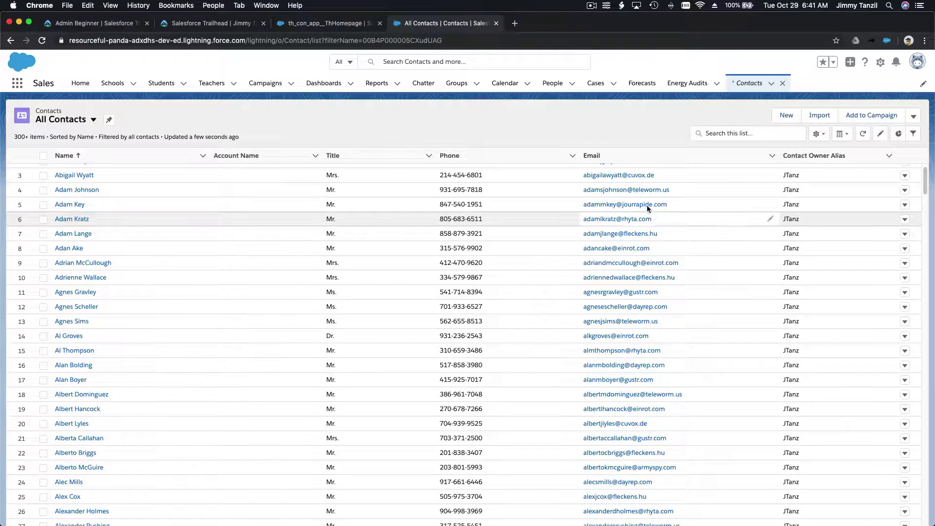
scroll(470, 305, "up", 2)
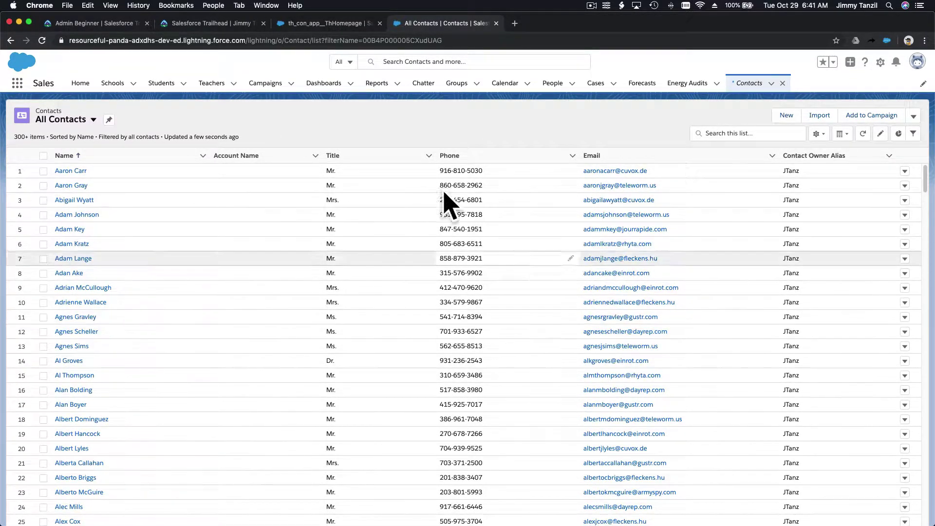
Check the insert progress in Data Loader and examine the source columns around FeetInches in the FakeNameGenerator spreadsheet in Excel
mouse_move(419, 523)
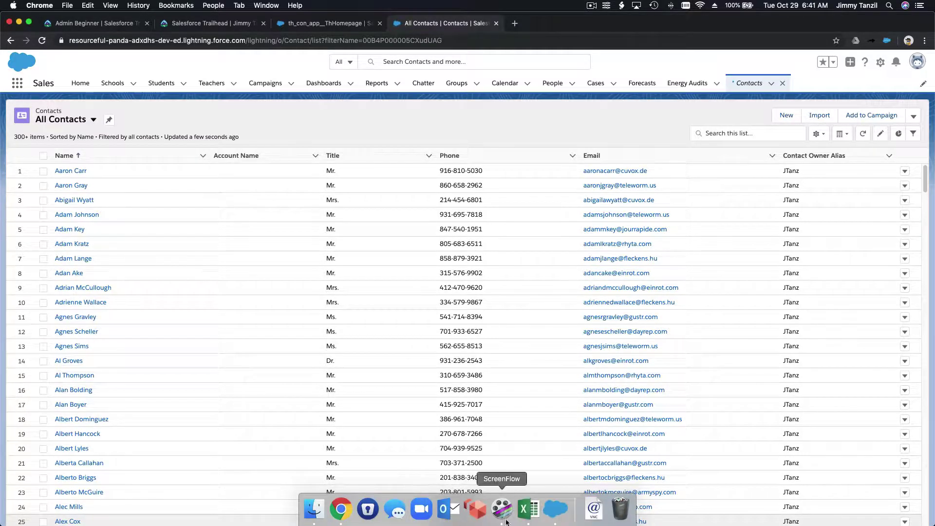
left_click(555, 511)
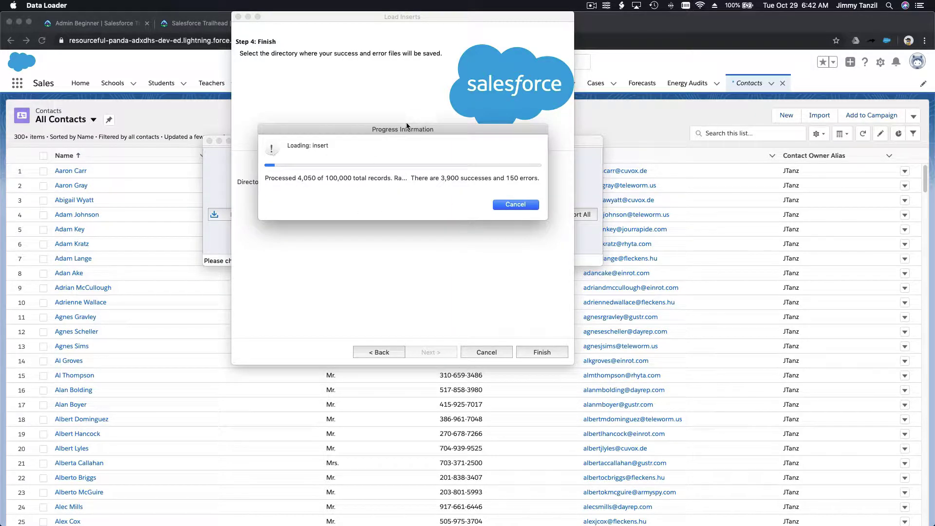
mouse_move(396, 523)
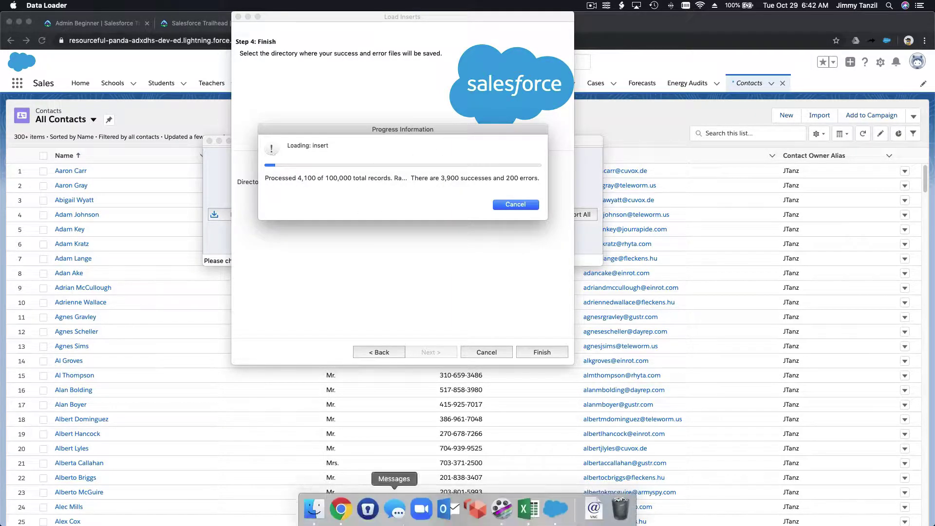
left_click(528, 517)
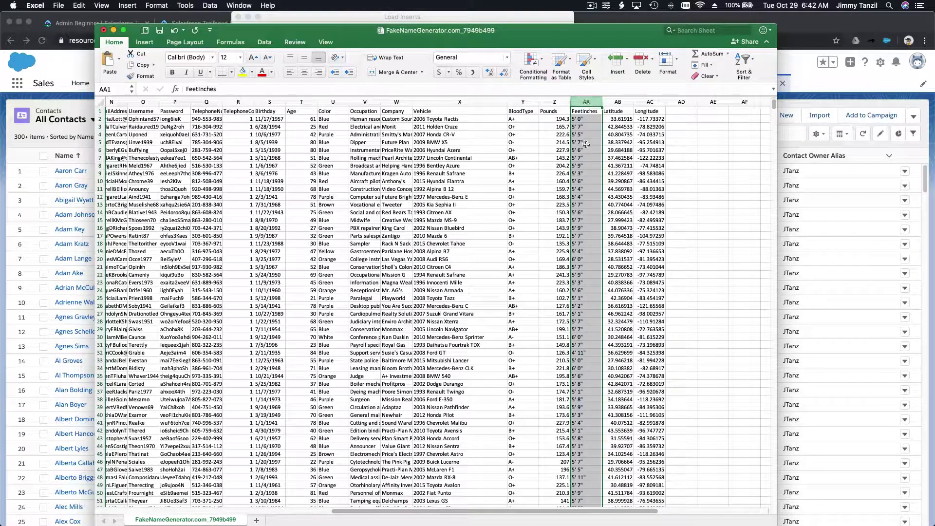
left_click(608, 181)
left_click(586, 102)
scroll(563, 218, "left", 10)
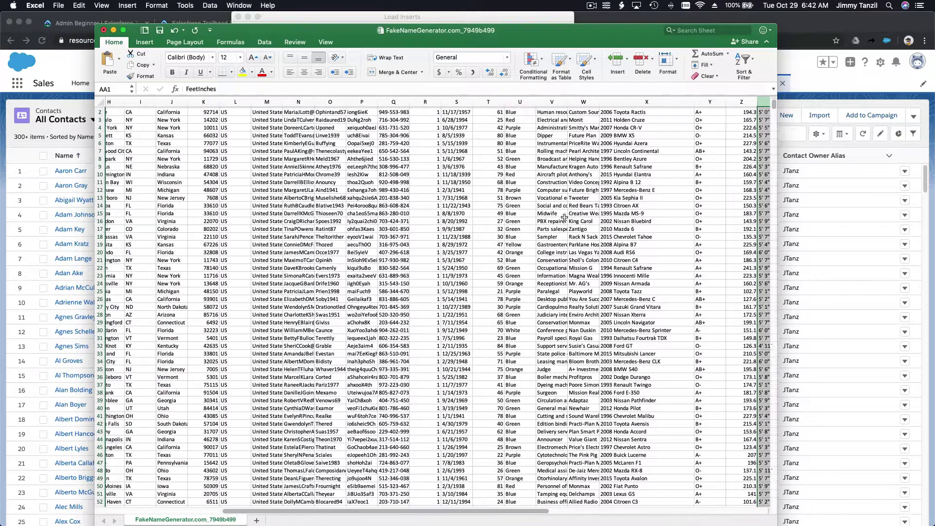
scroll(563, 218, "right", 8)
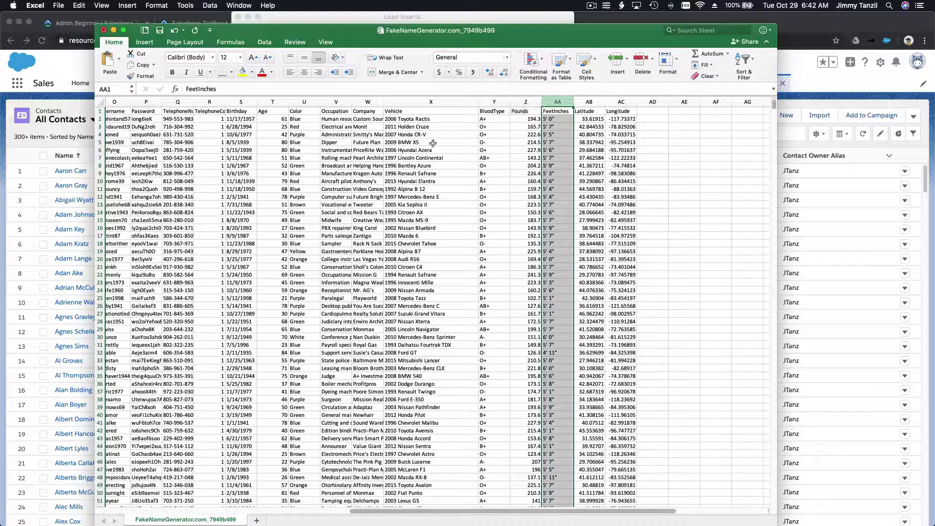
left_click(450, 18)
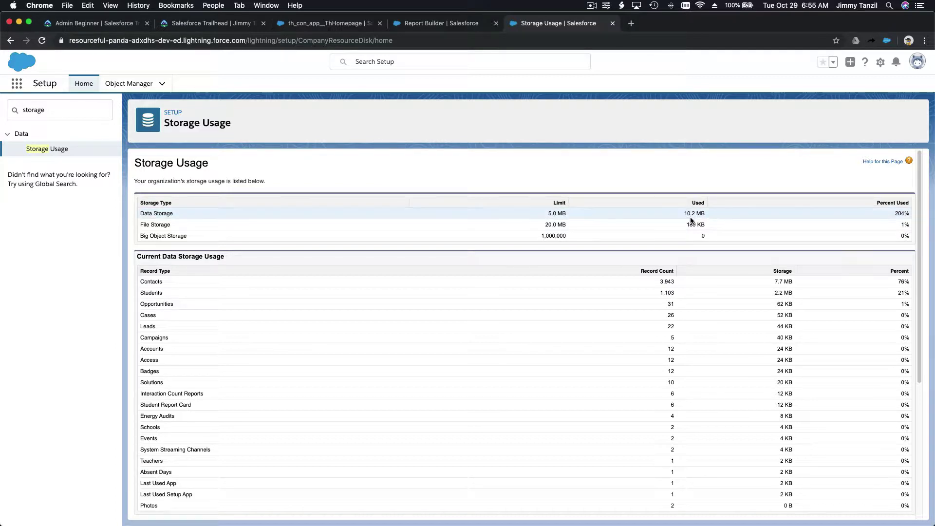
Open error102919064007411.csv from the Downloads folder in Excel and examine its ERROR column
mouse_move(463, 524)
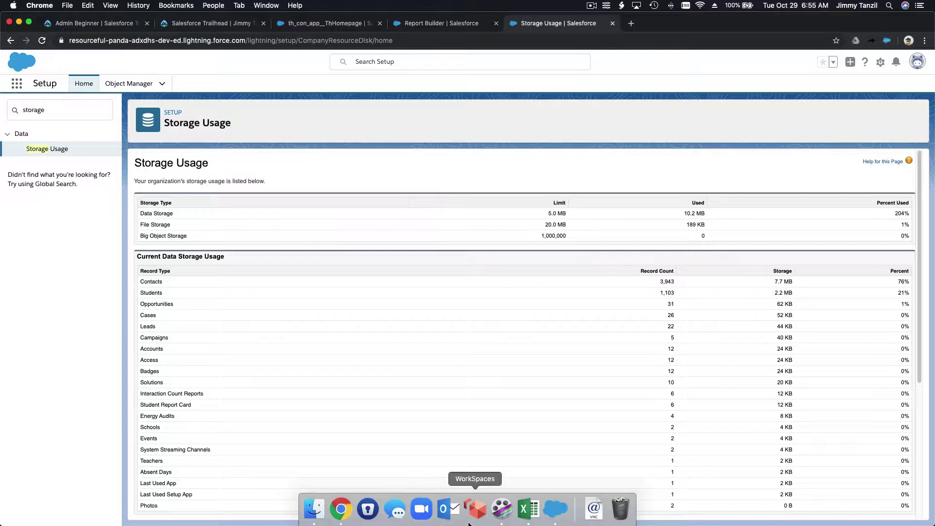
left_click(314, 510)
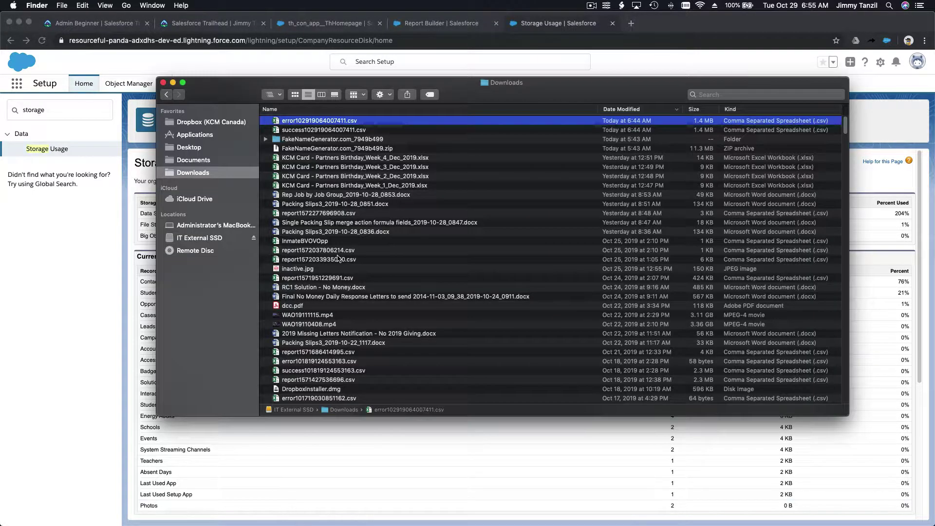
left_click(292, 129)
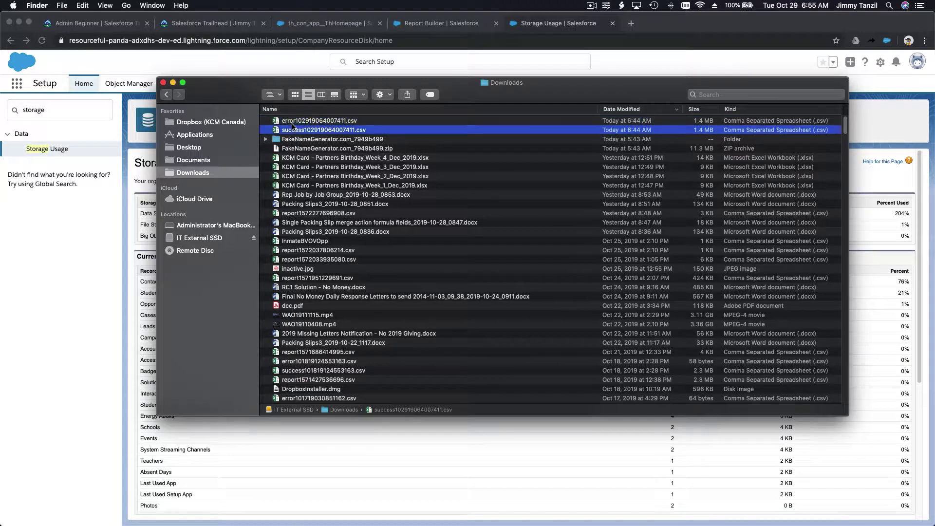
double_click(292, 121)
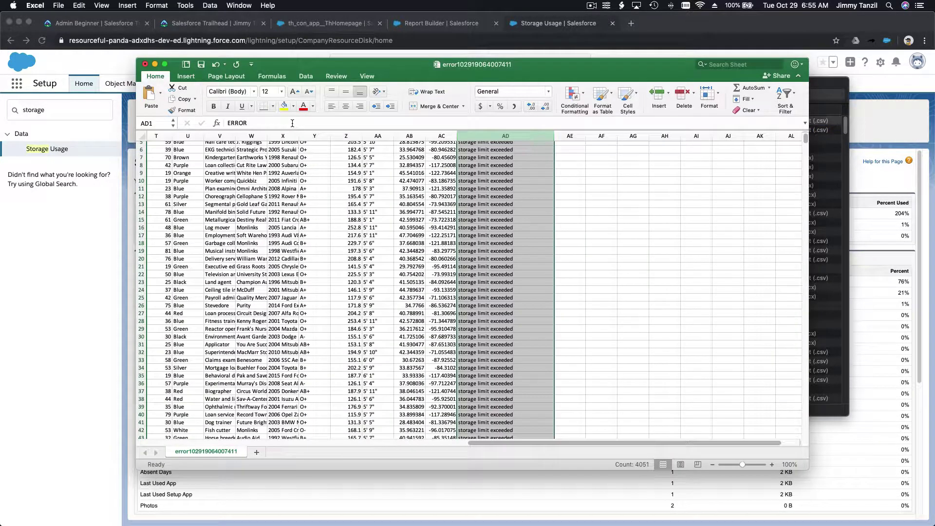
scroll(467, 197, "up", 3)
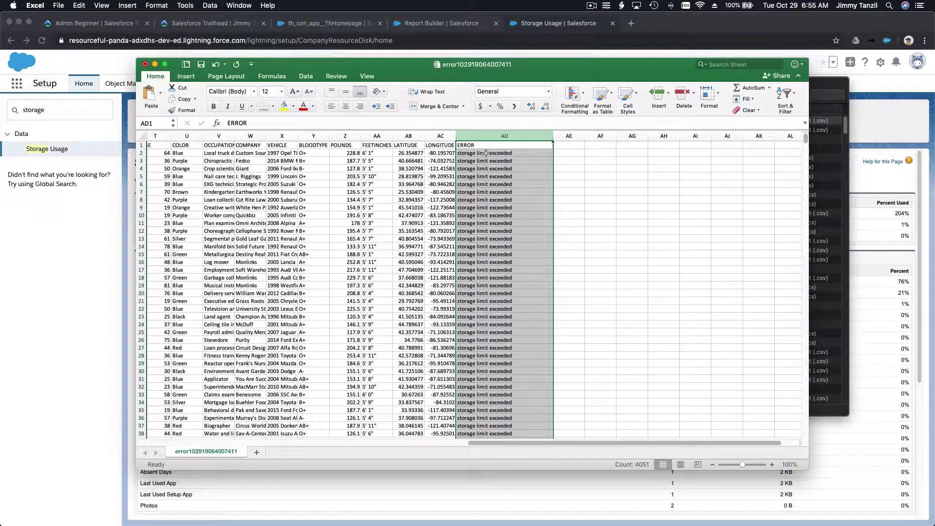
left_click(564, 175)
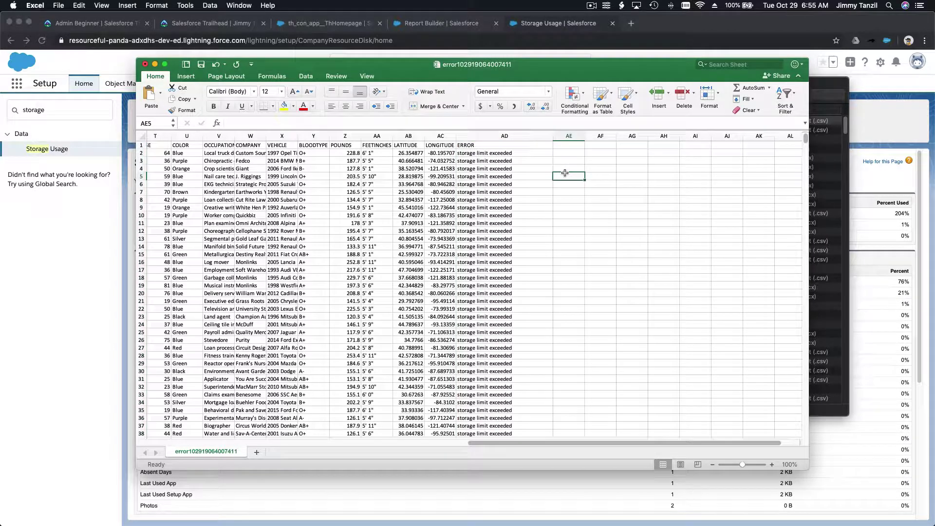
left_click(491, 135)
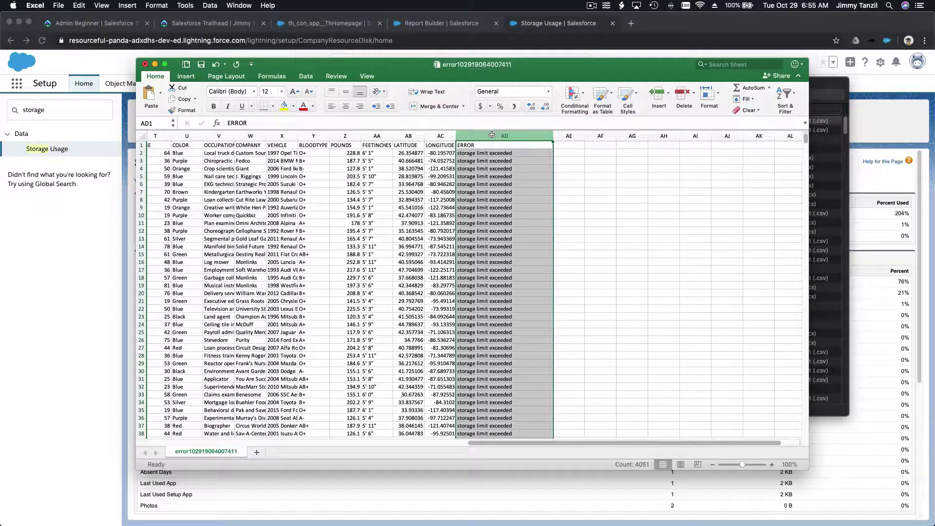
Return to Chrome and review the data storage limit and usage on the Storage Usage setup page
left_click(464, 487)
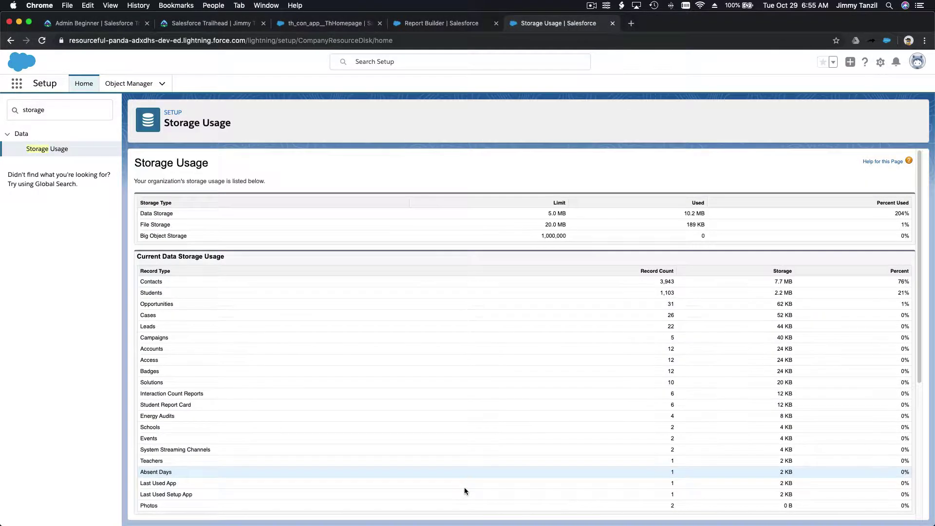
left_click(50, 111)
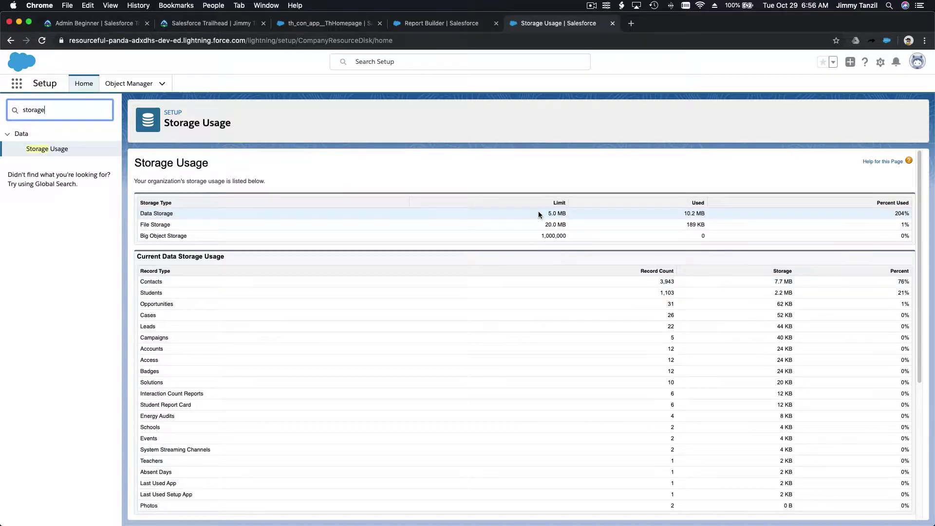
left_click(531, 173)
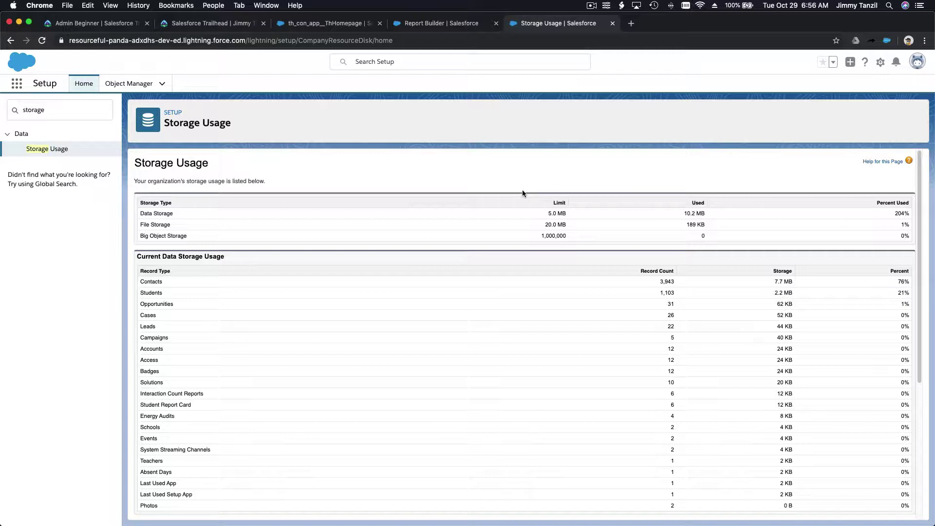
Switch to the New Contacts & Accounts Report and check its total record count, glancing at Data Loader in between
left_click(435, 22)
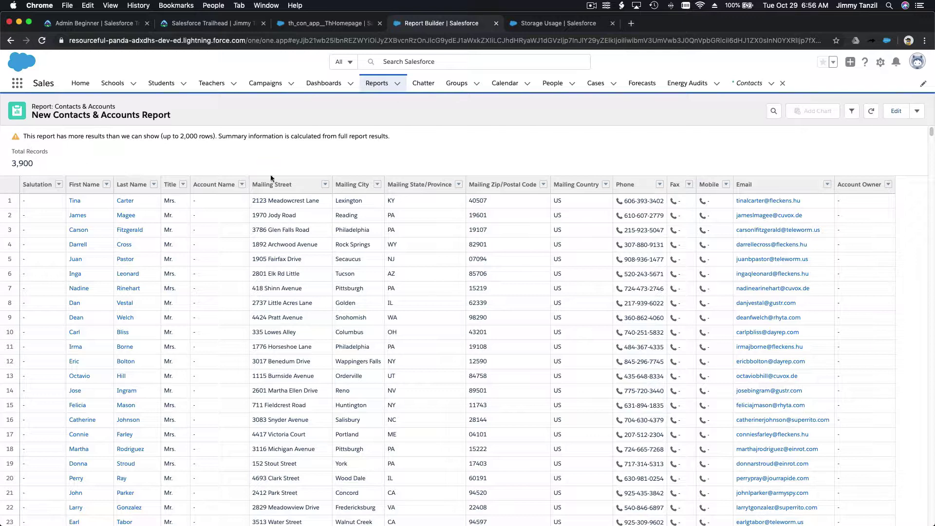
mouse_move(476, 511)
left_click(566, 510)
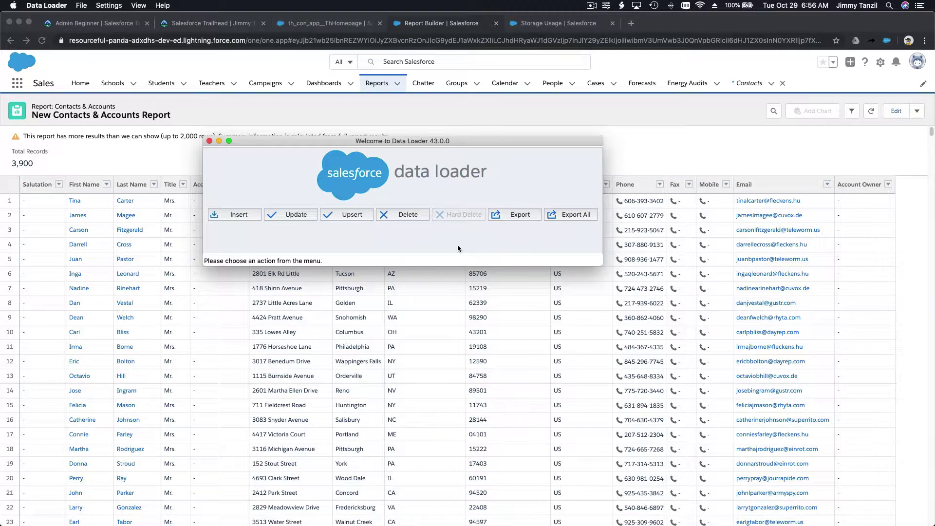
left_click(438, 121)
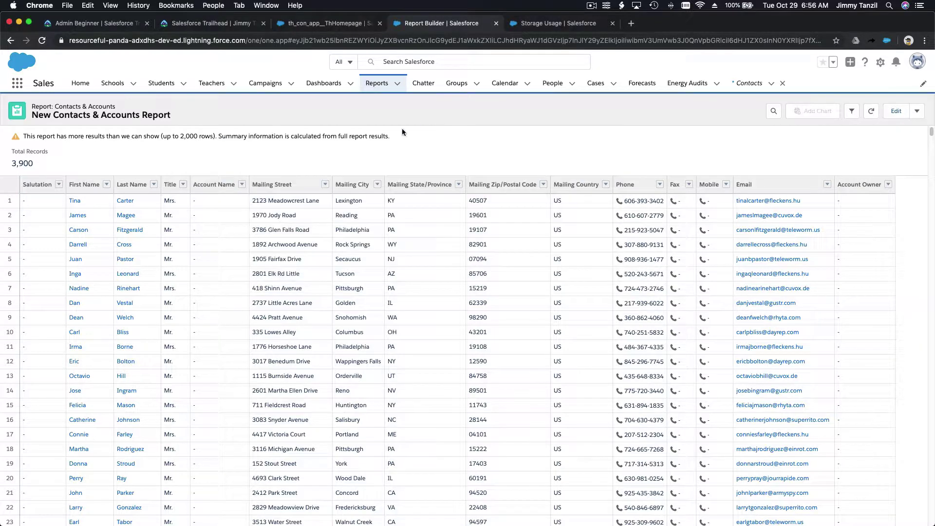
double_click(17, 162)
left_click(61, 154)
left_click(592, 6)
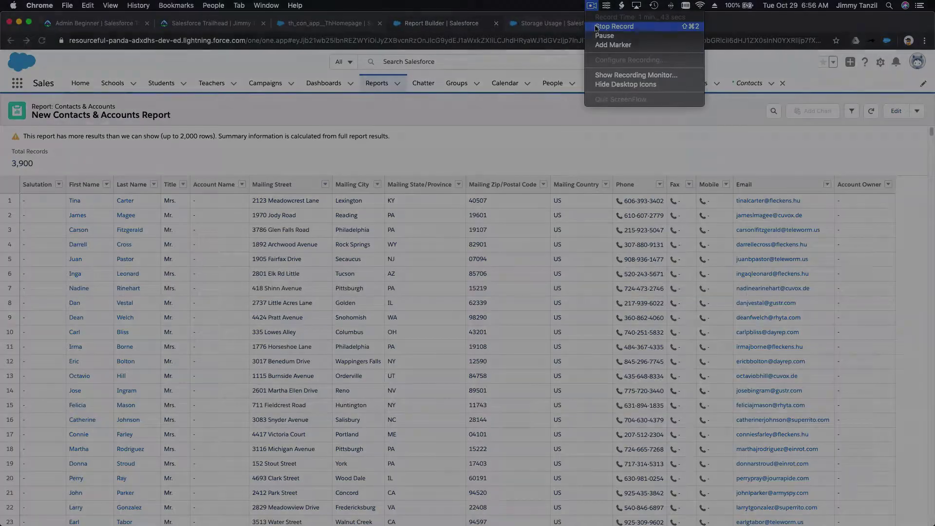